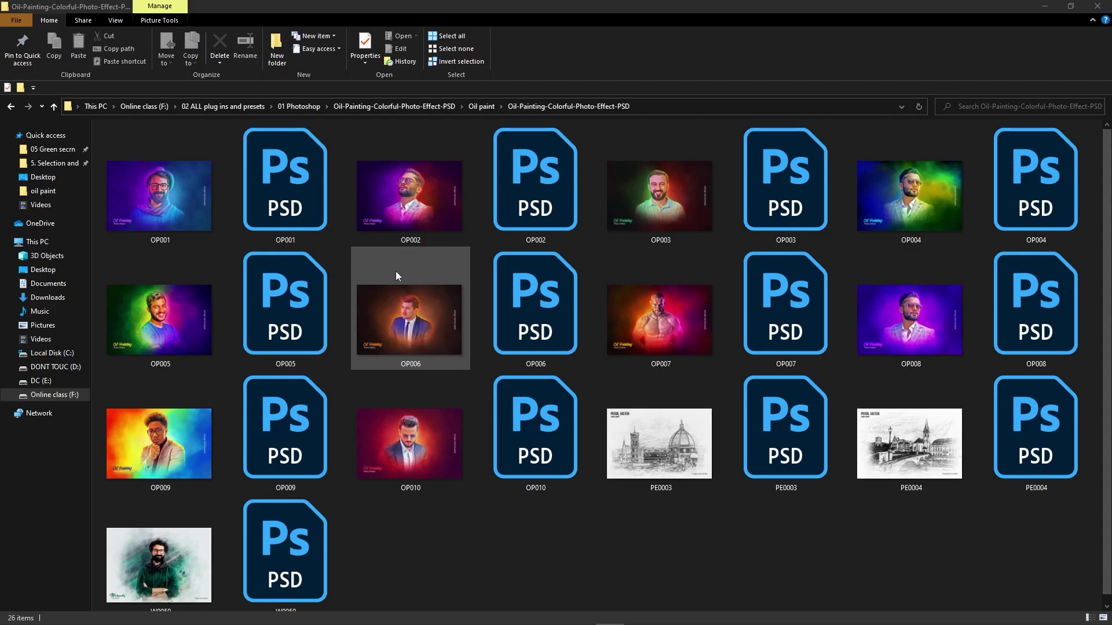
Open the OP001 JPG preview image in Photos.
click(192, 187)
double_click(193, 187)
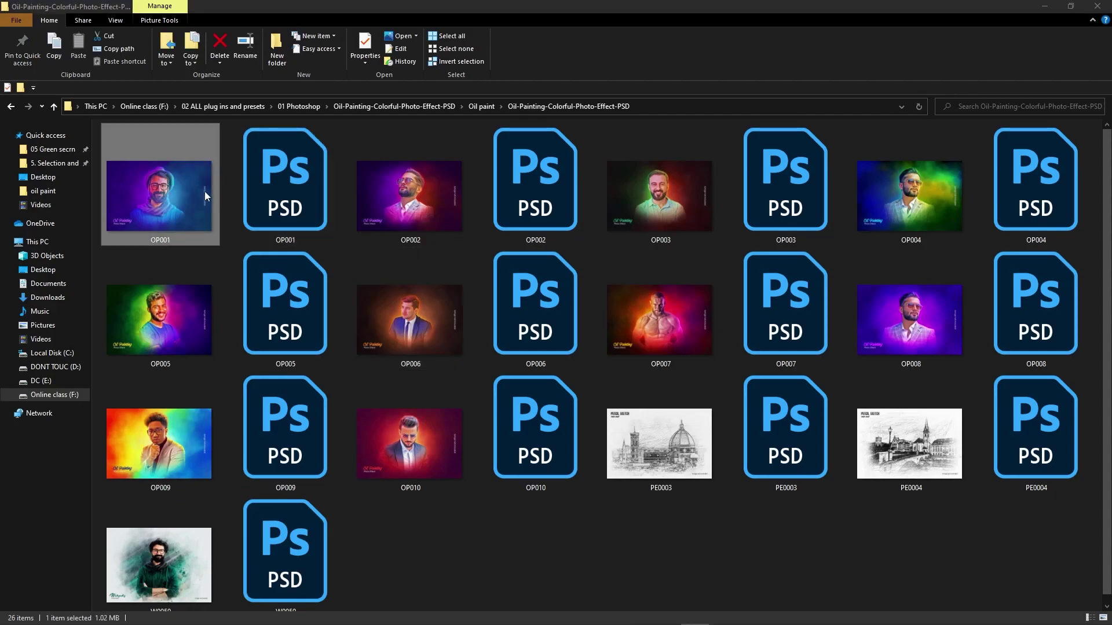
click(530, 36)
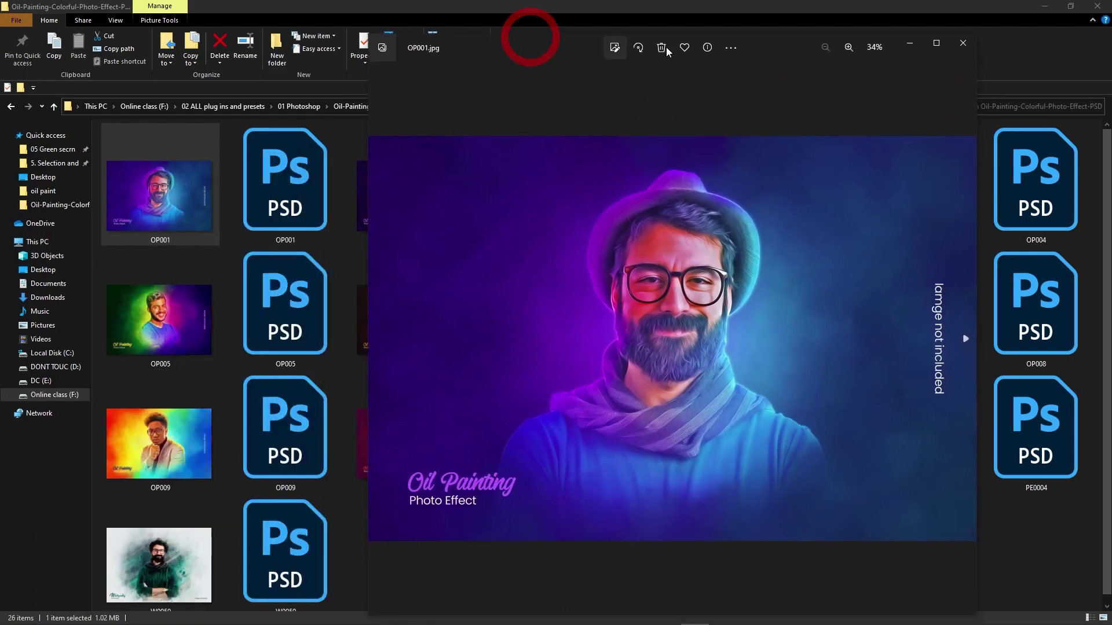
click(936, 44)
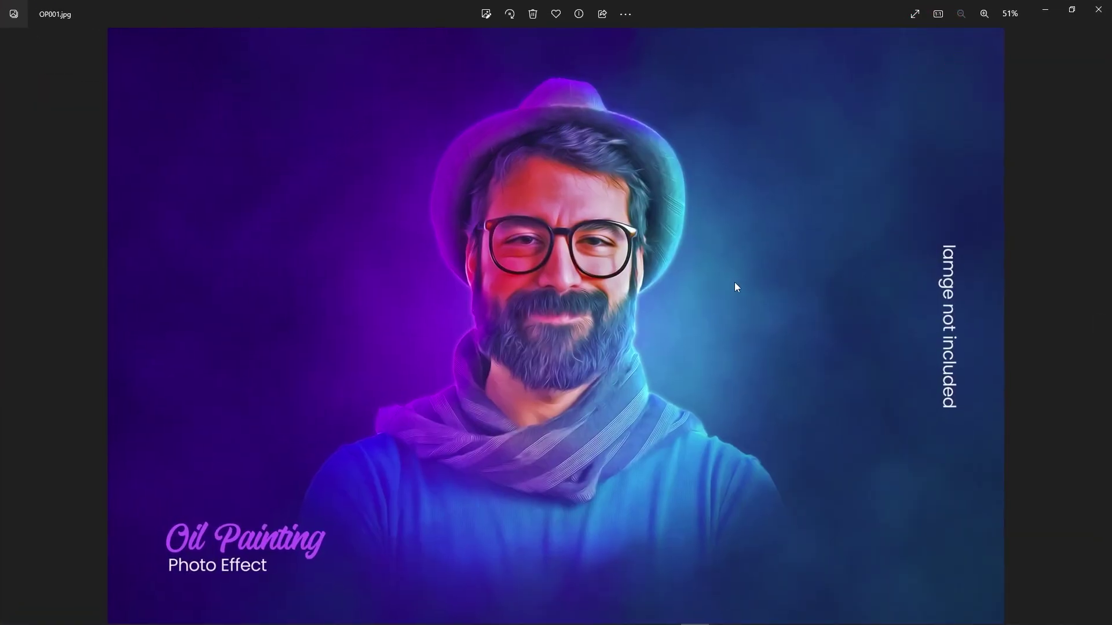
key(Right)
key(Right)
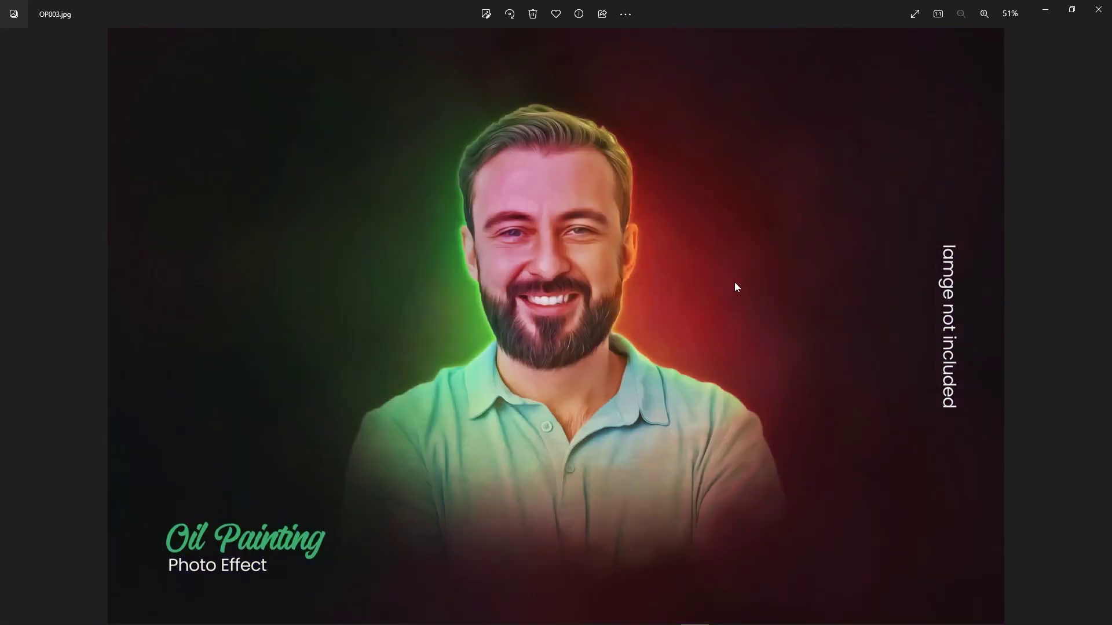
key(Right)
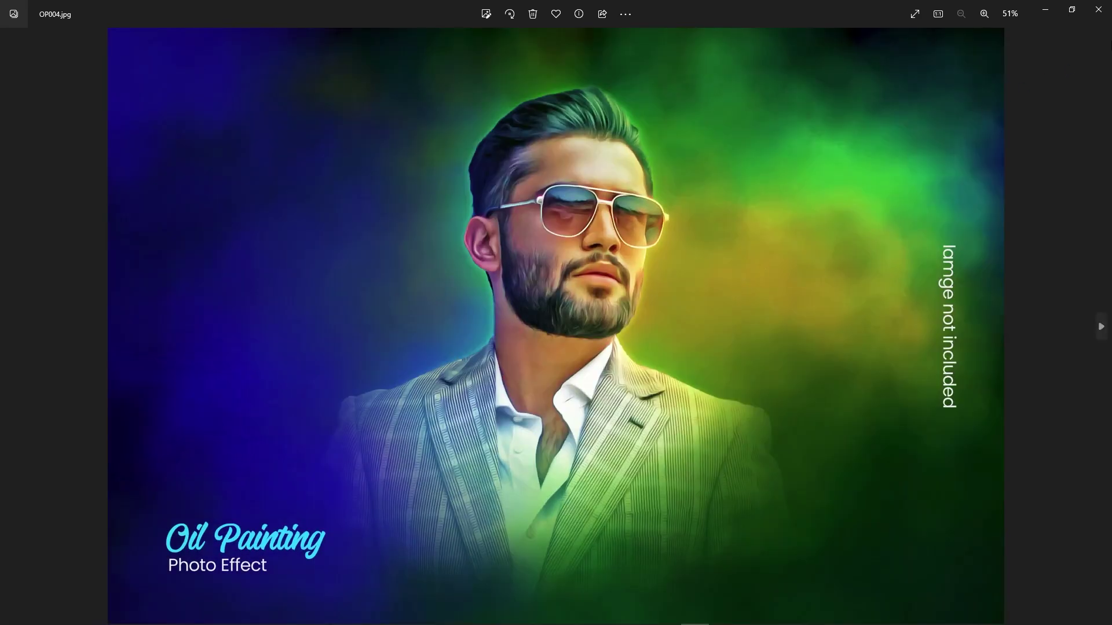
key(Right)
key(Right)
key(Right)
key(Right)
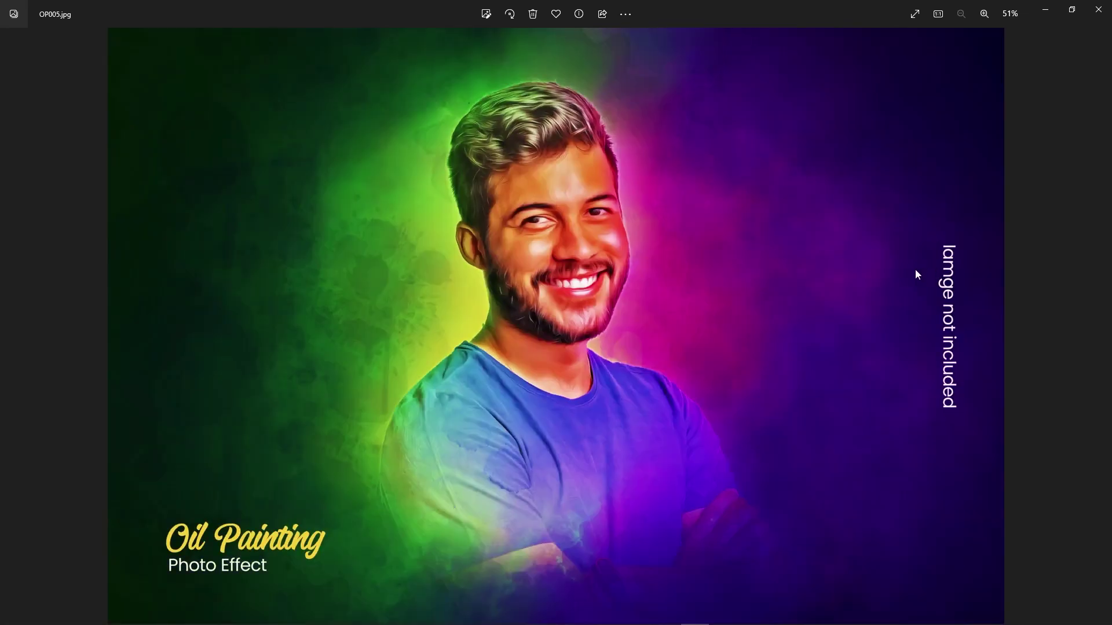
key(Right)
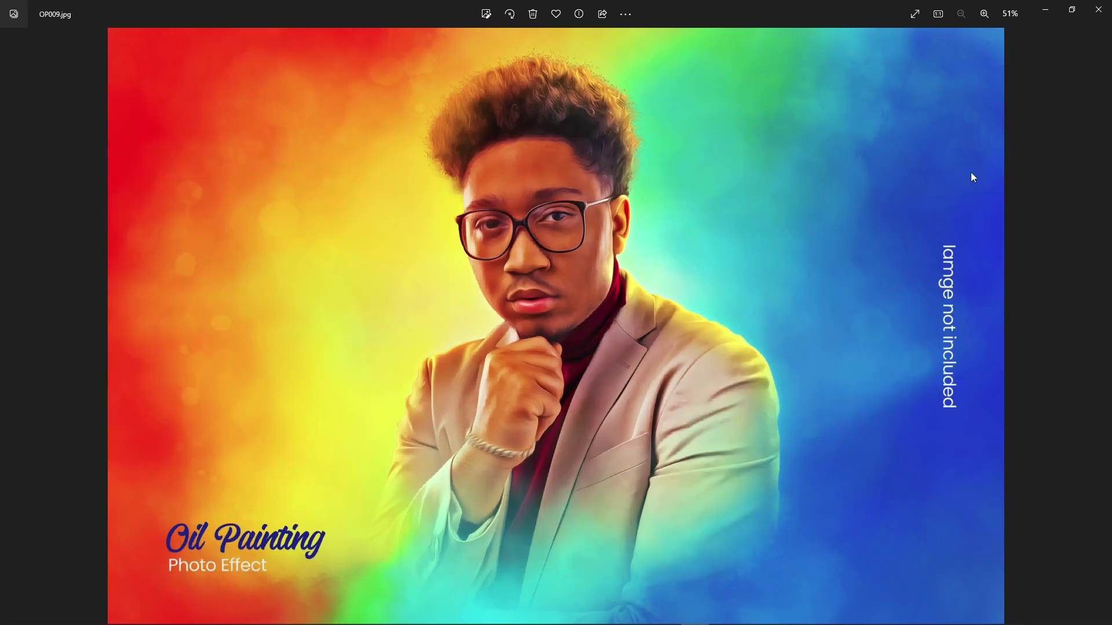
click(1094, 17)
click(1094, 20)
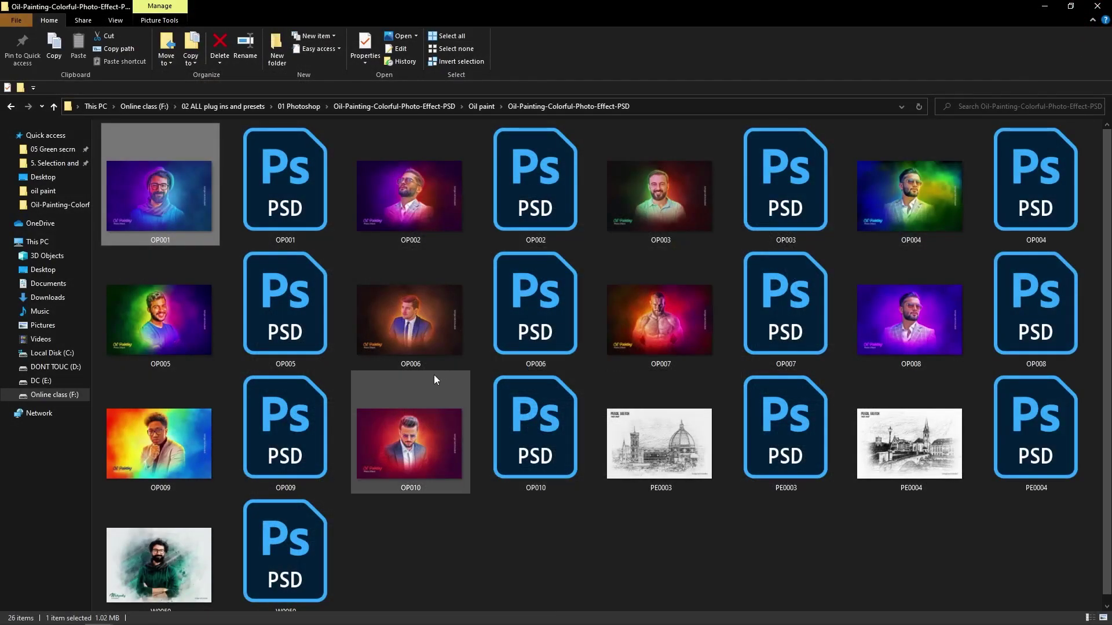
double_click(198, 219)
key(Right)
key(Right)
key(Right)
key(Right)
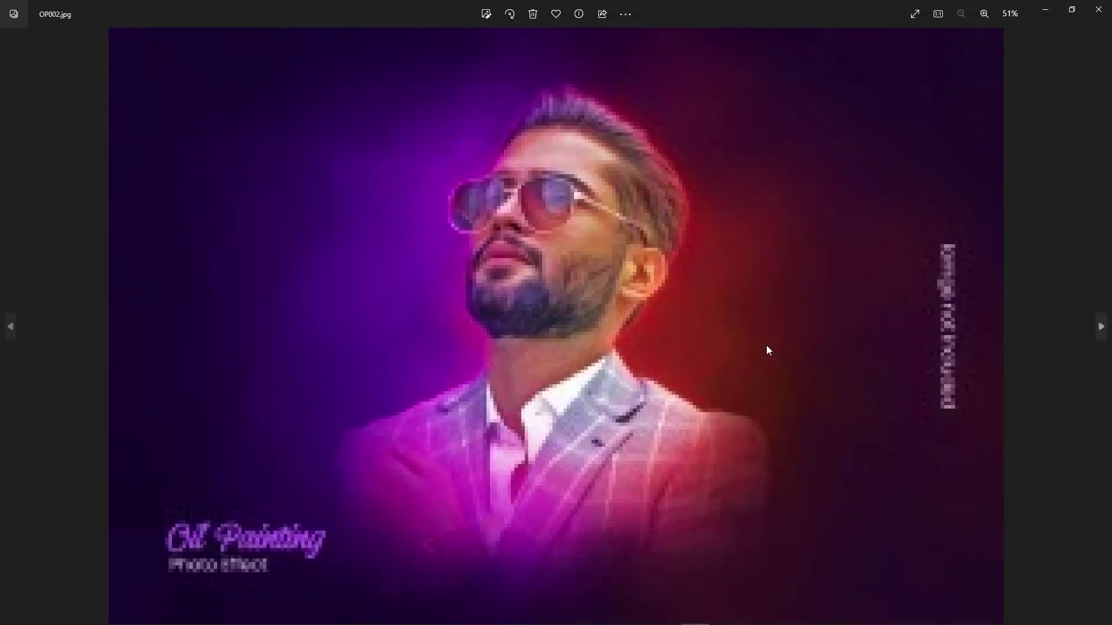
key(Right)
key(Right)
key(Right)
key(Right)
key(Right)
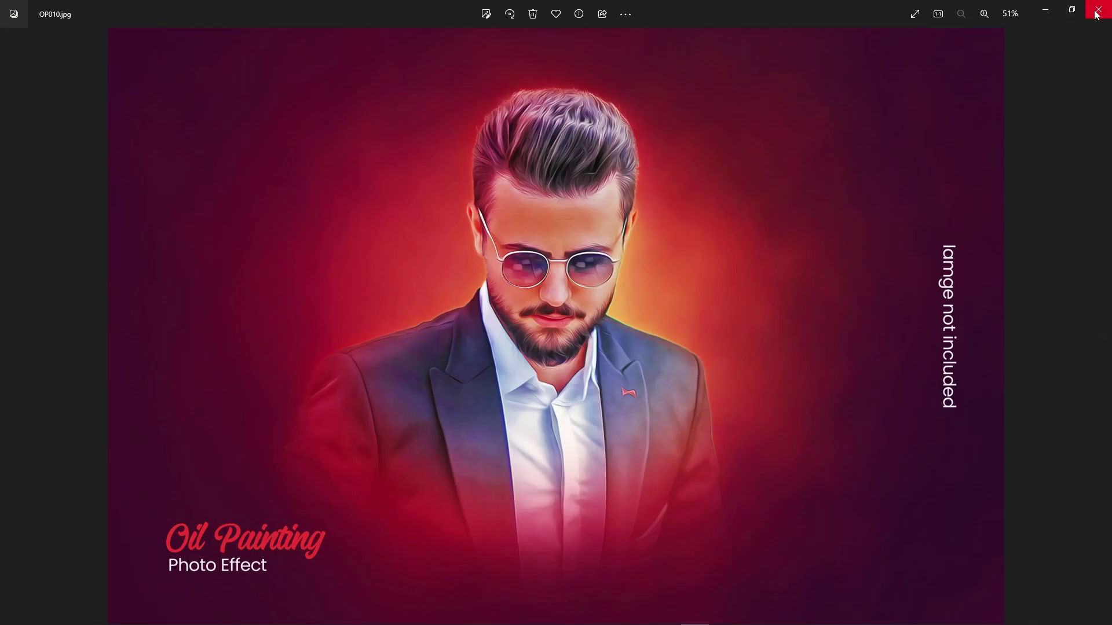
key(Right)
key(Right)
key(Right)
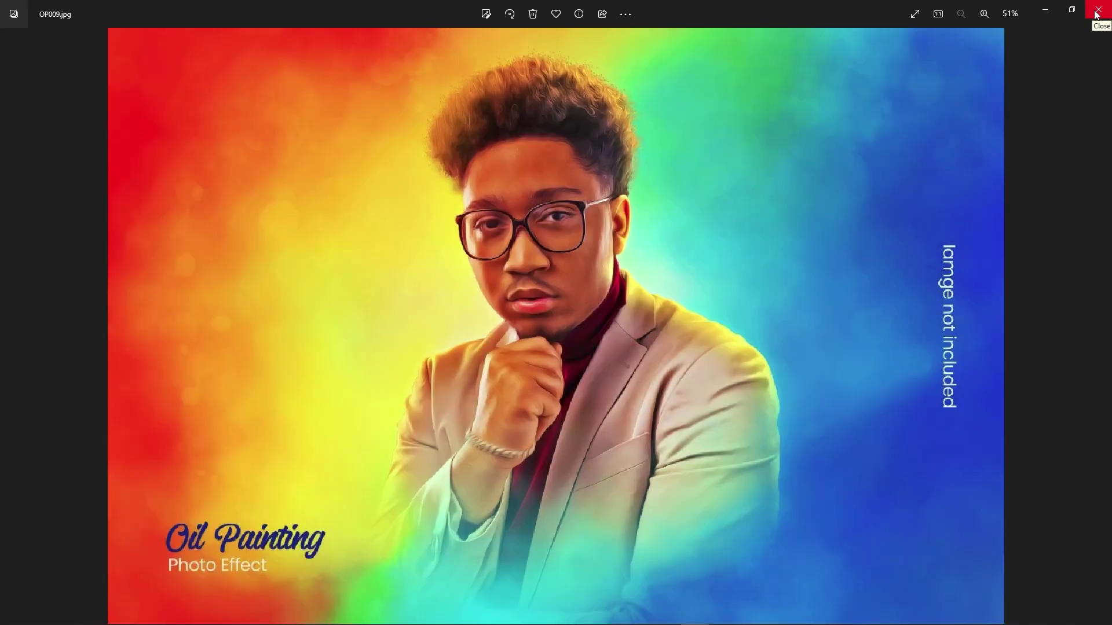
click(1098, 10)
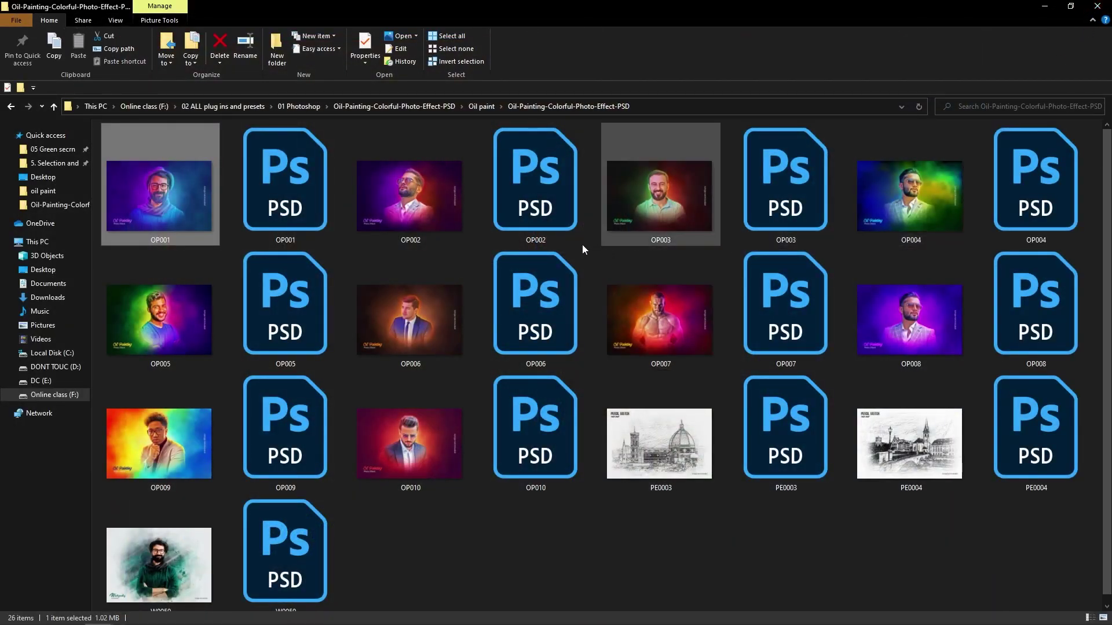
click(179, 200)
double_click(179, 201)
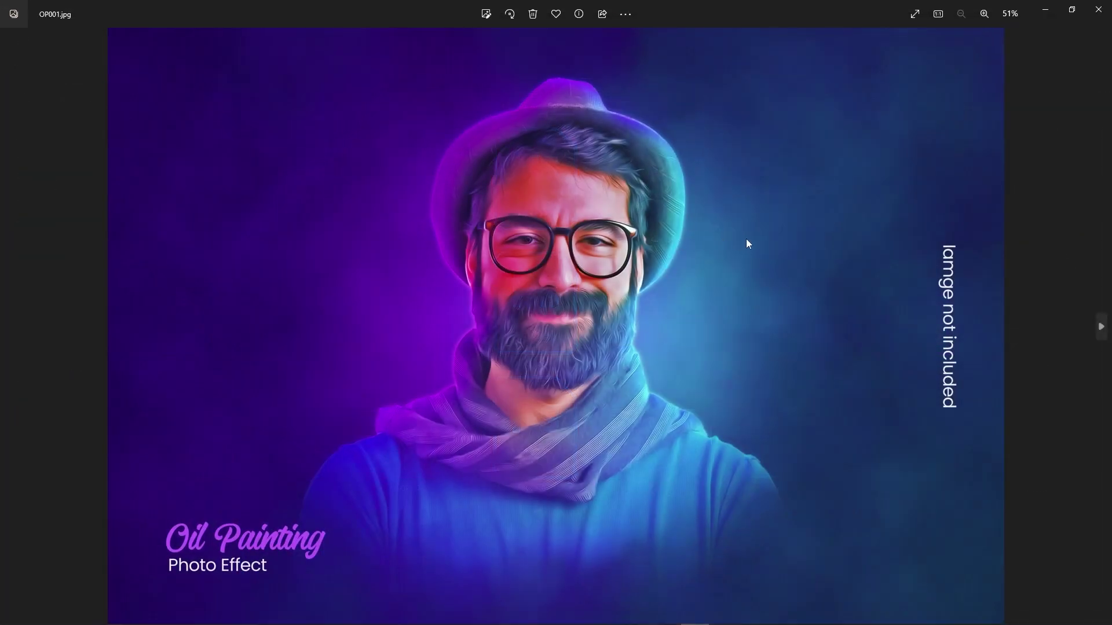
key(Right)
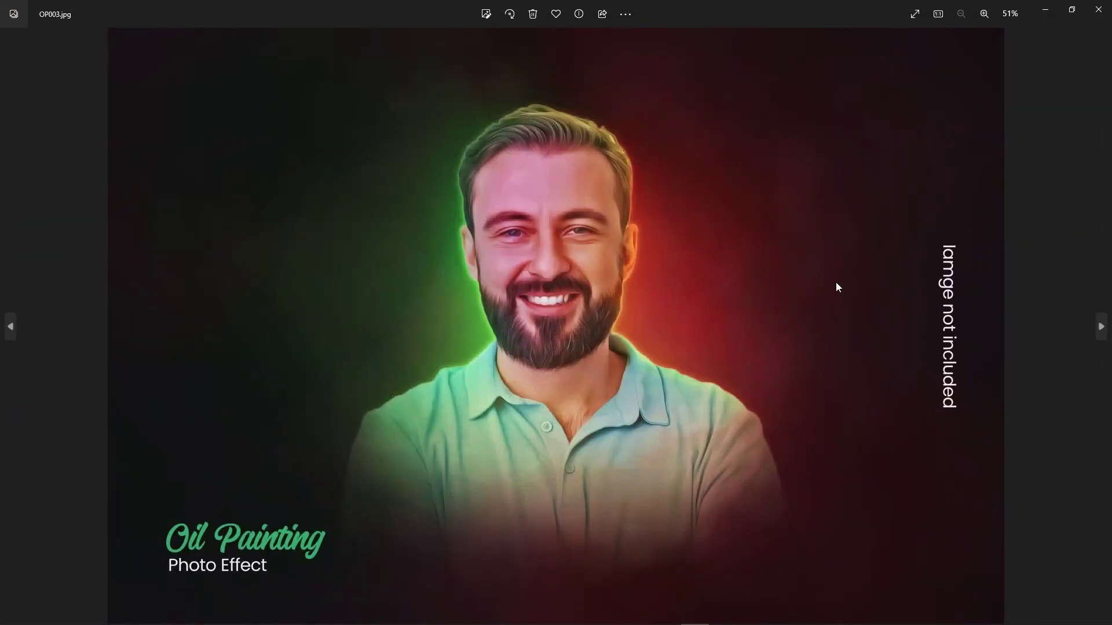
click(1099, 10)
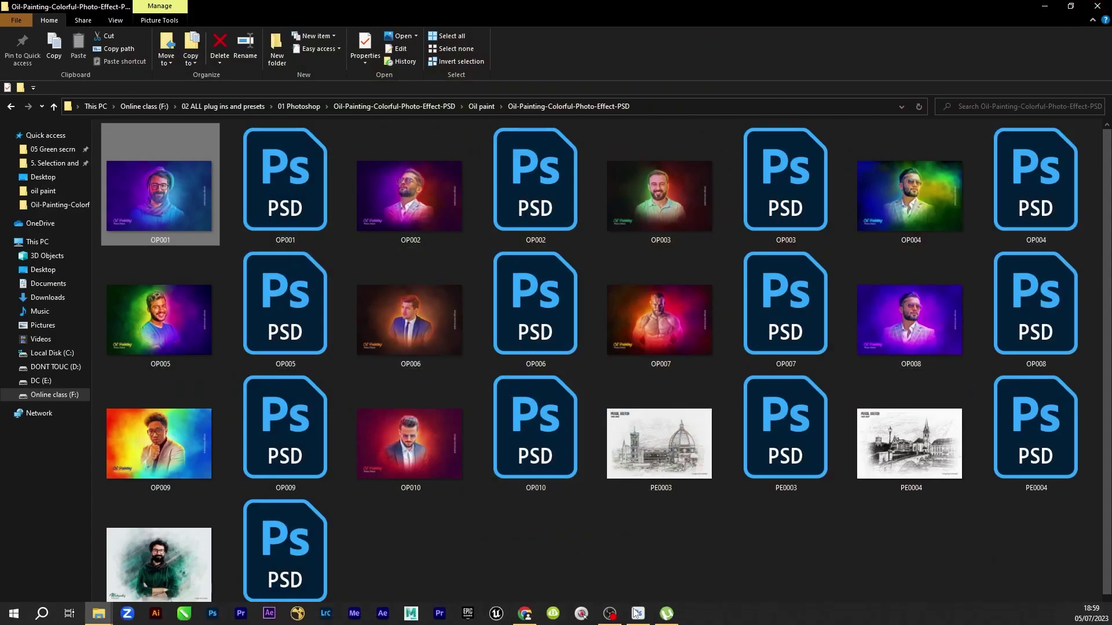
In the OP001 template, hide the Text group and select the Place your photo here layer.
click(636, 615)
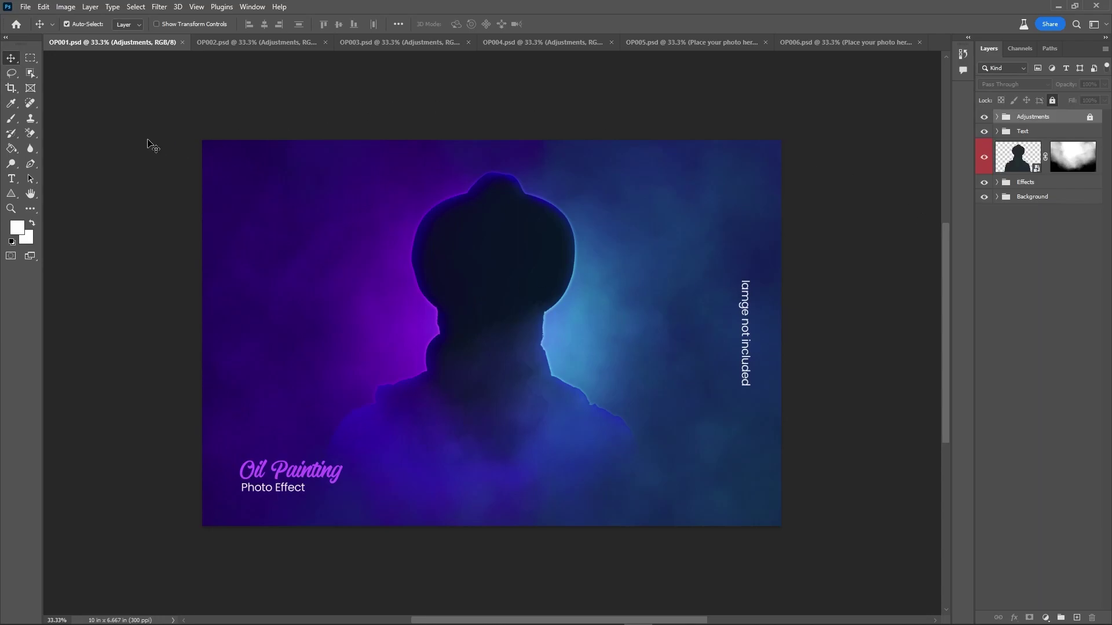
click(985, 133)
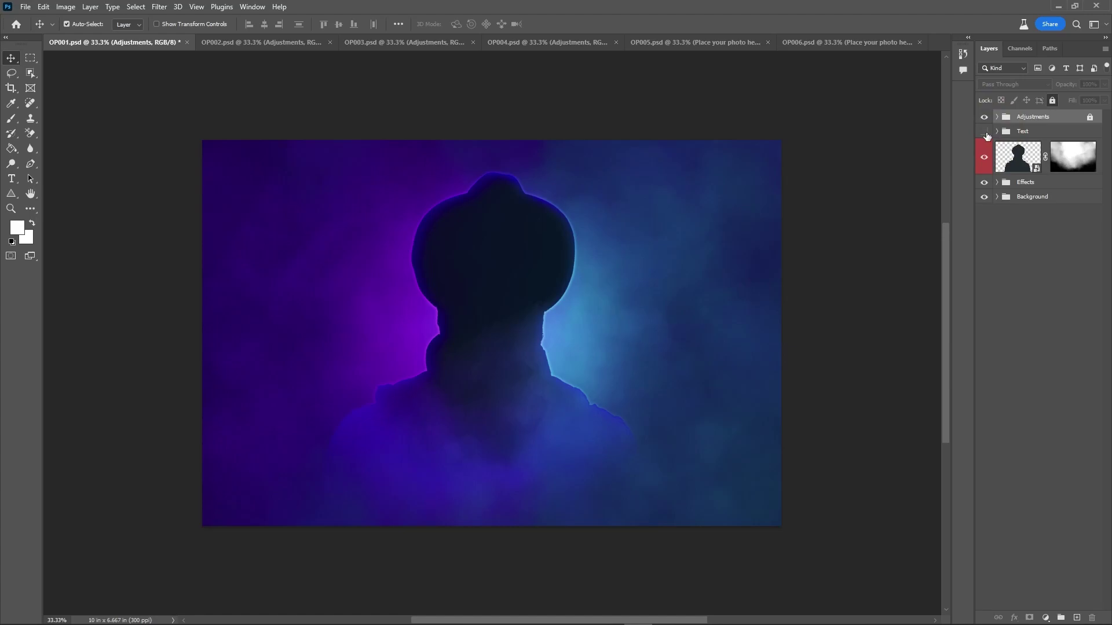
click(997, 162)
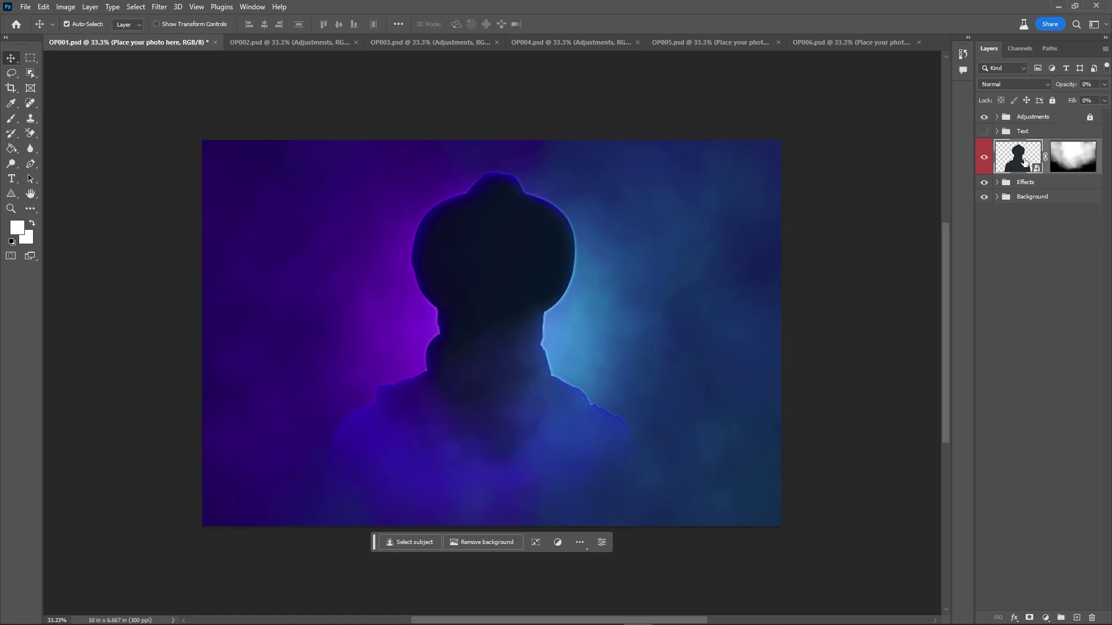
Open the IntentFX.psb smart object, hide the sample silhouette and drag portrait 01 onto its canvas.
double_click(1023, 162)
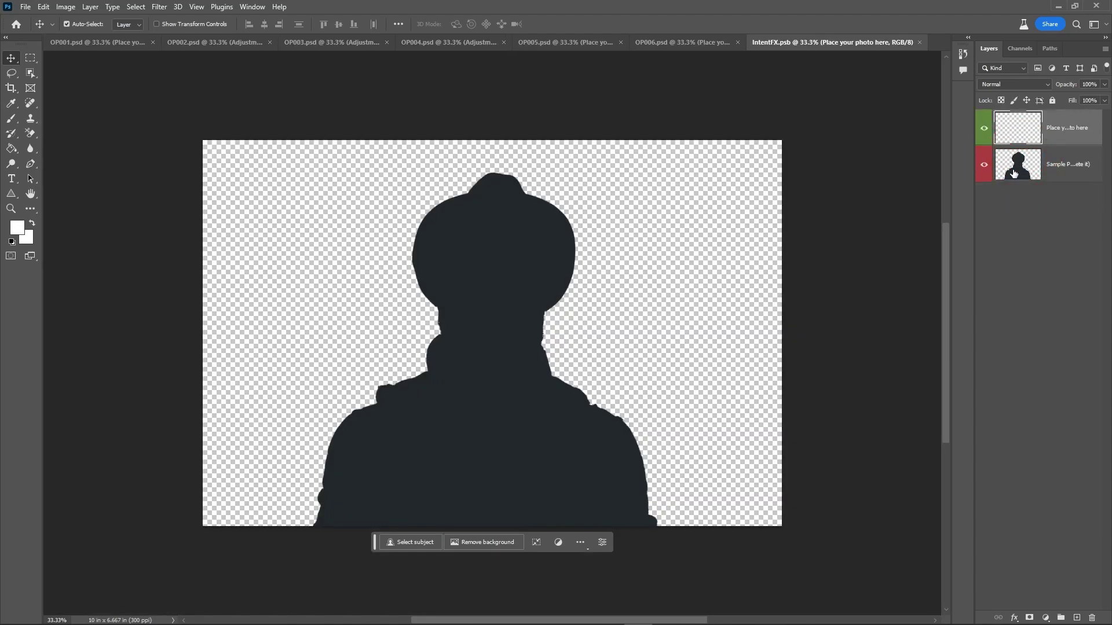
click(984, 164)
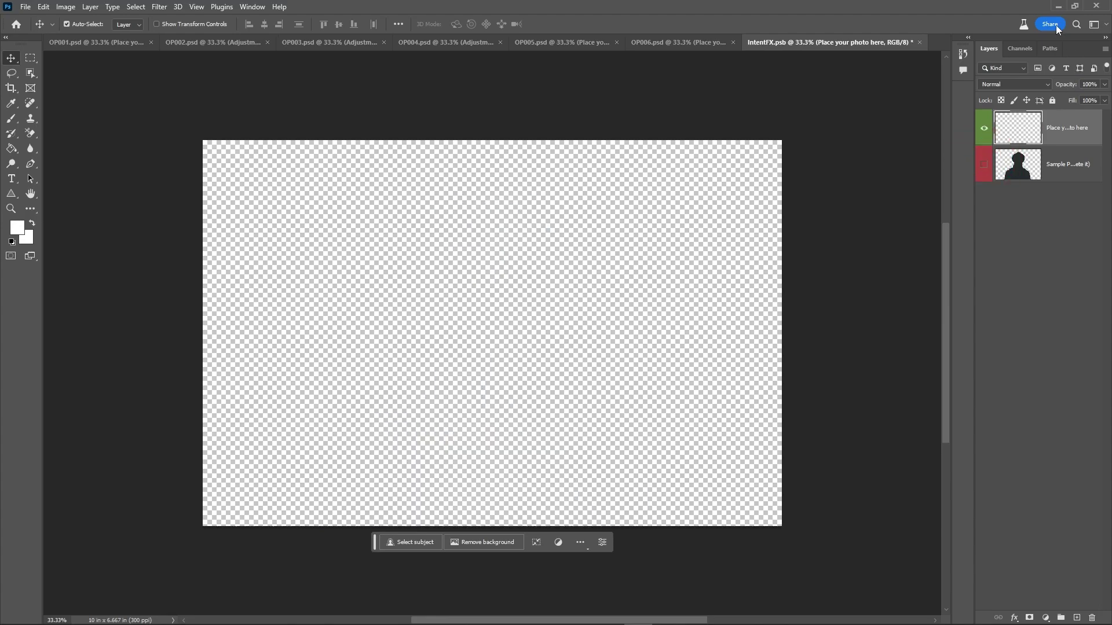
click(1075, 6)
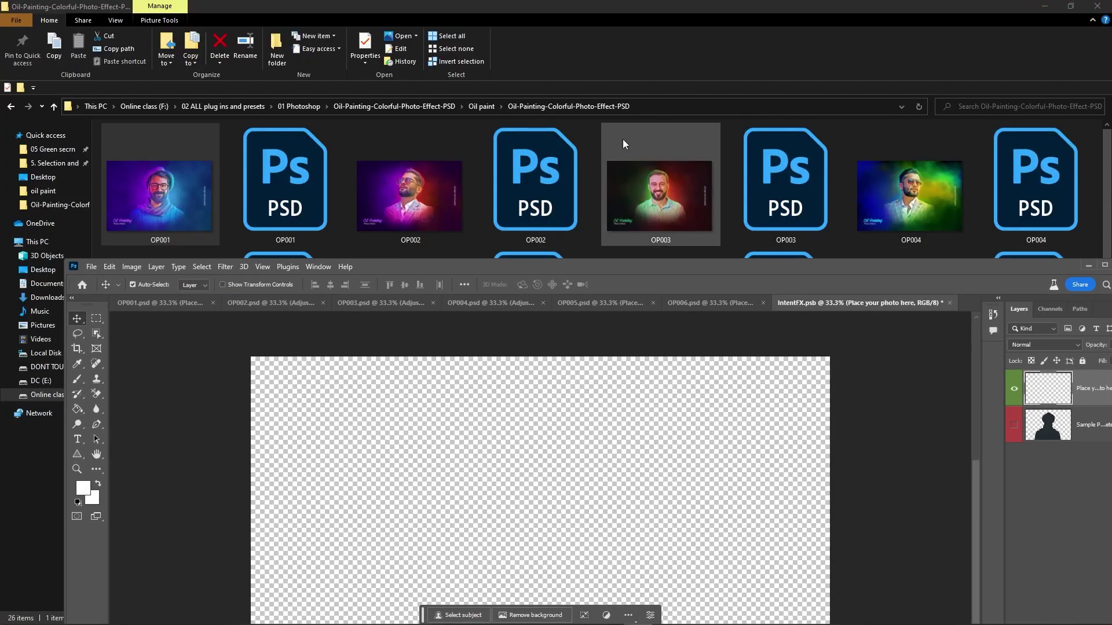
click(1047, 7)
click(1047, 7)
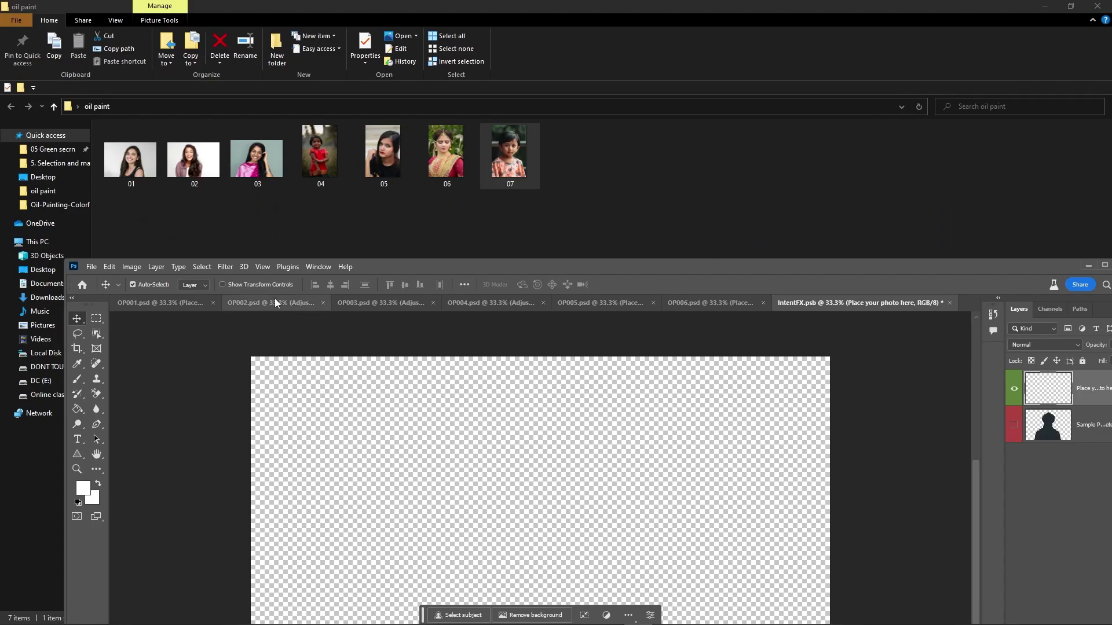
drag(131, 168, 538, 527)
double_click(662, 267)
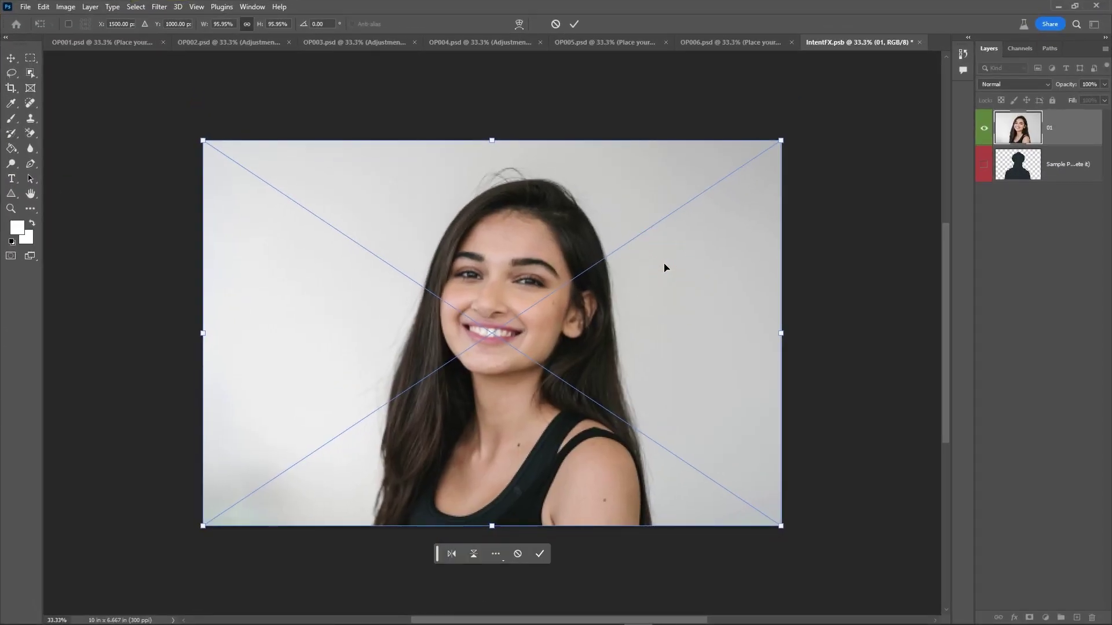
Commit portrait 01's placement, save IntentFX.psb and check the painted result in OP001.psd.
key(Return)
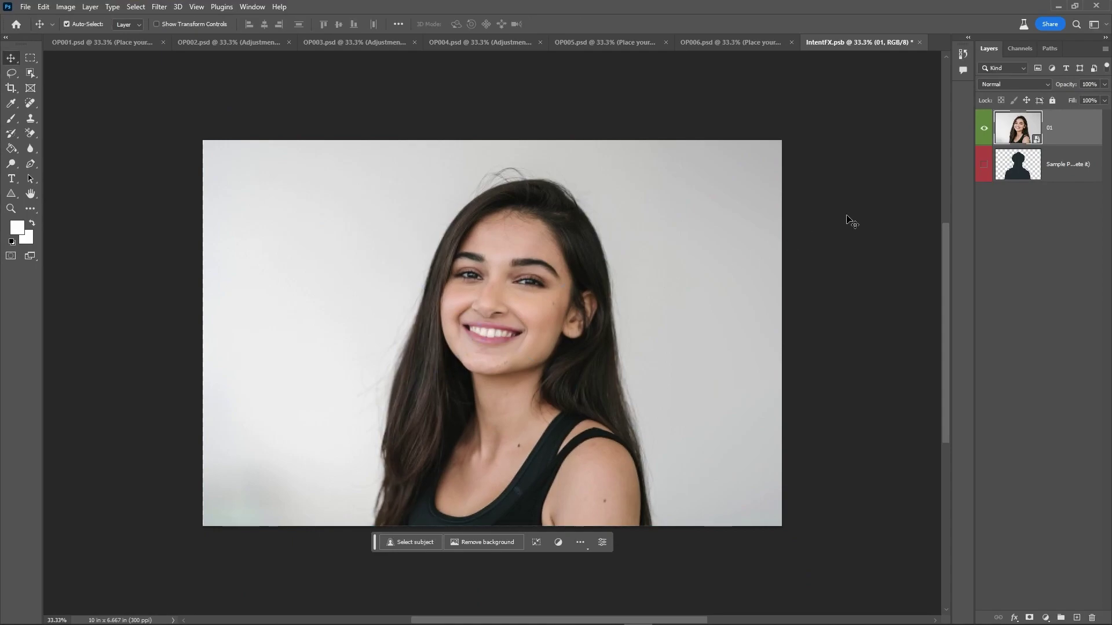
key(ctrl+s)
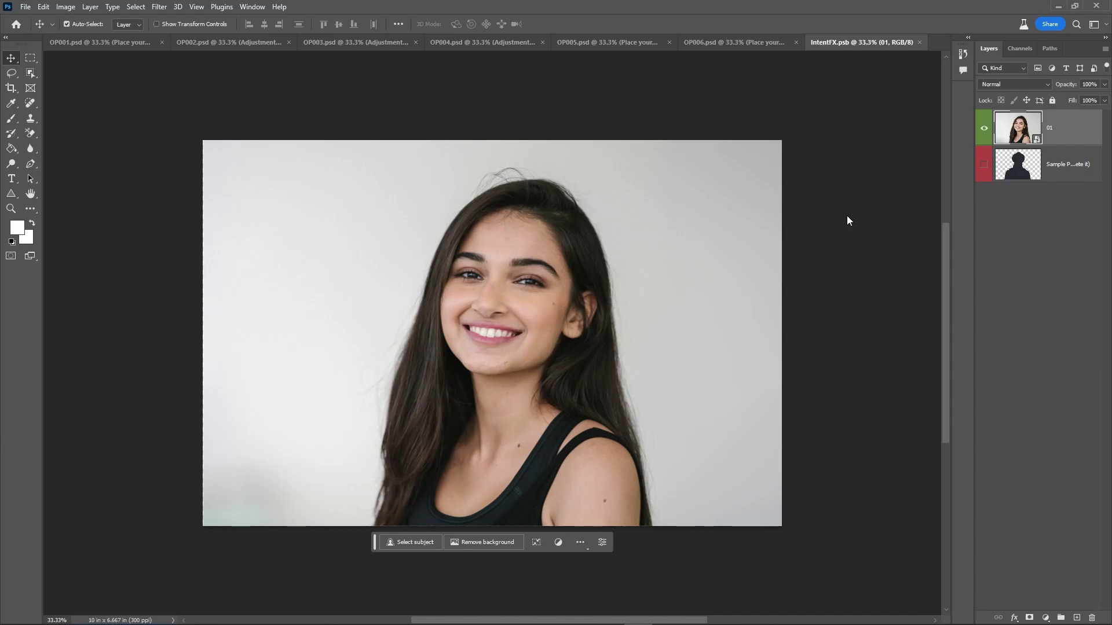
click(96, 43)
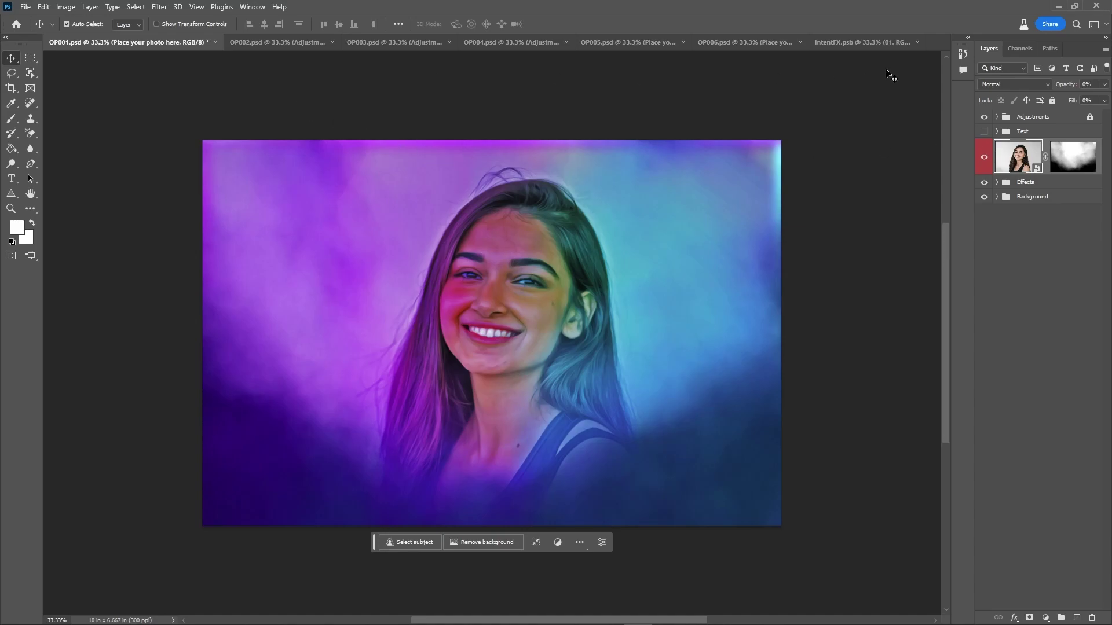
click(870, 41)
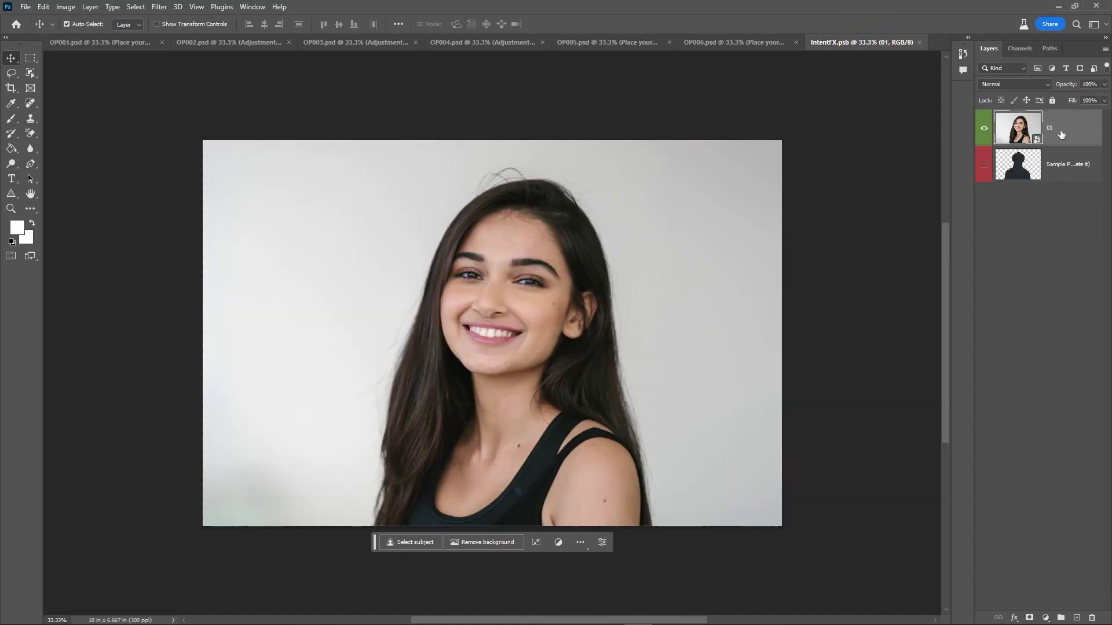
Open the Filter > Stylize > Oil Paint dialog and move it aside to uncover the face.
click(161, 6)
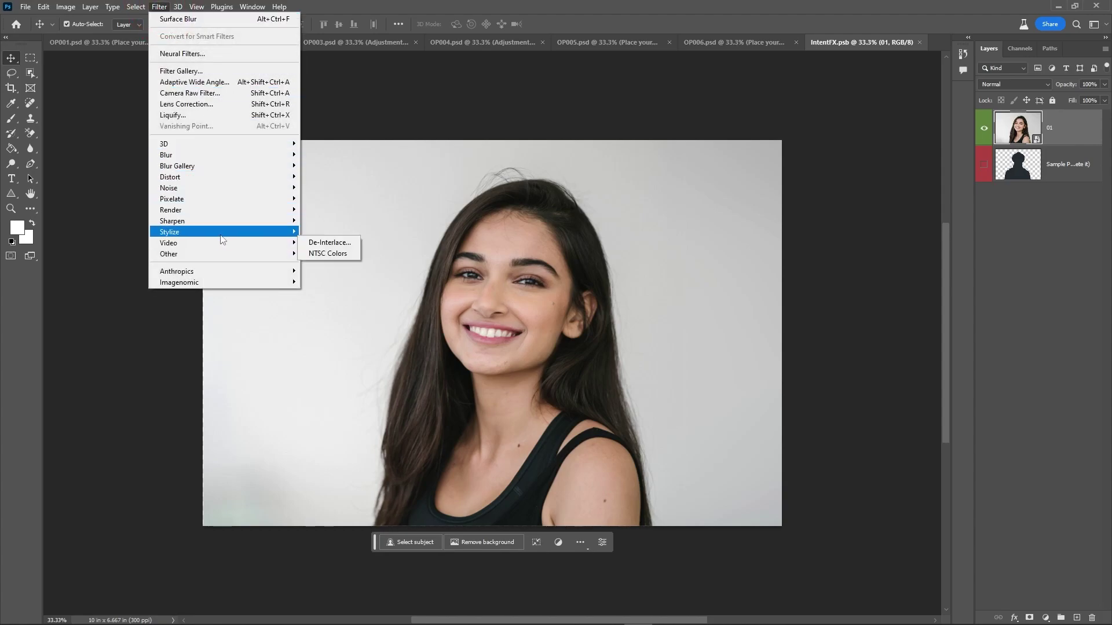
mouse_move(218, 232)
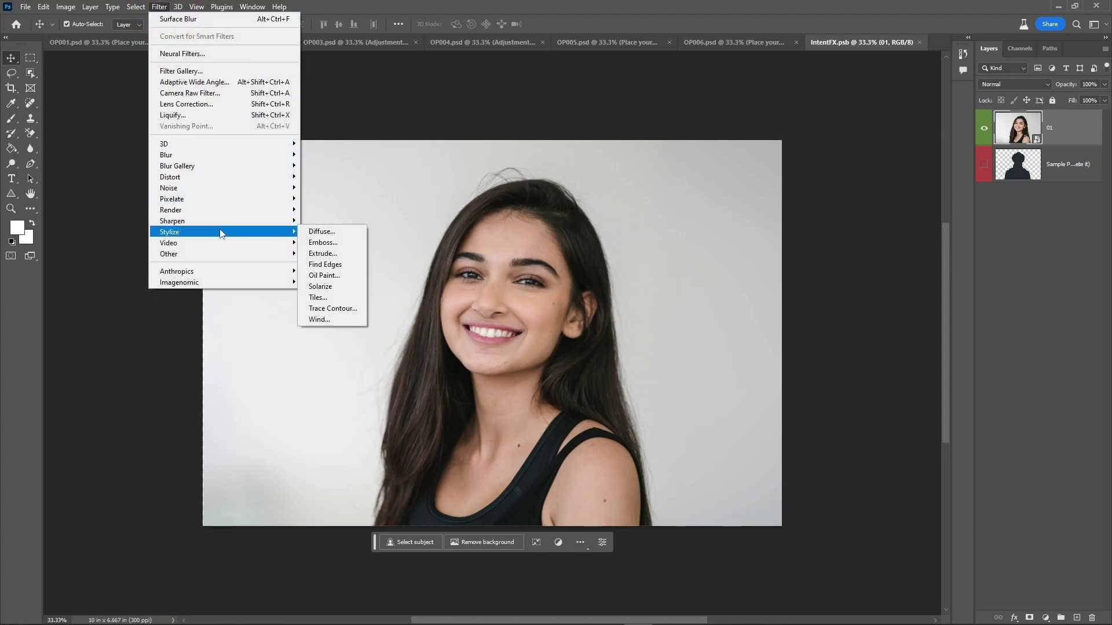
click(330, 277)
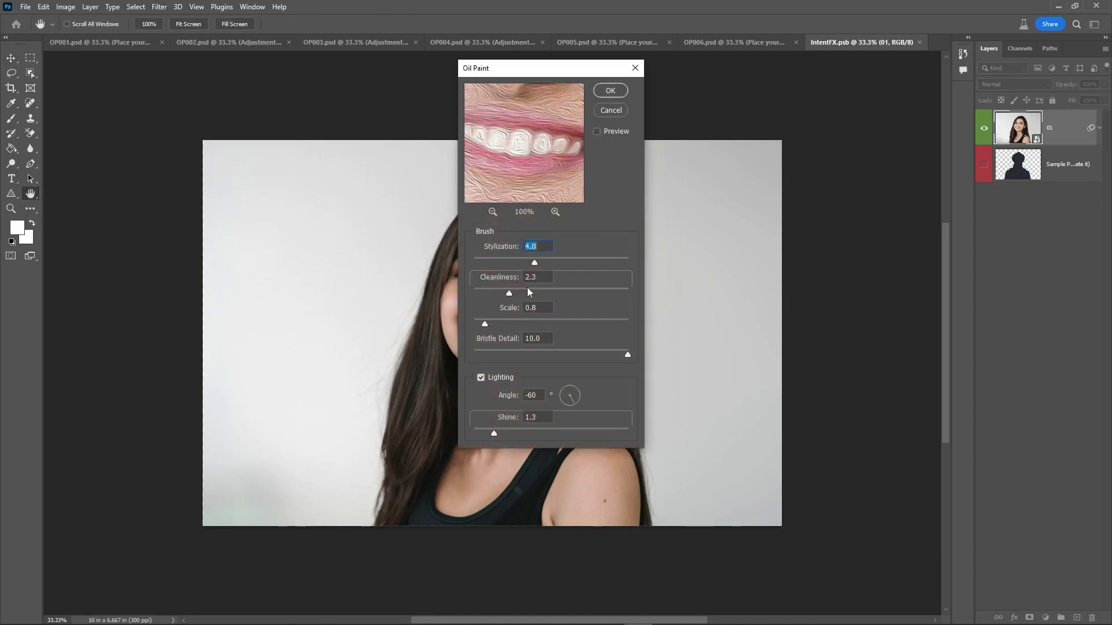
mouse_move(537, 69)
mouse_down()
mouse_move(860, 131)
mouse_move(834, 108)
mouse_up()
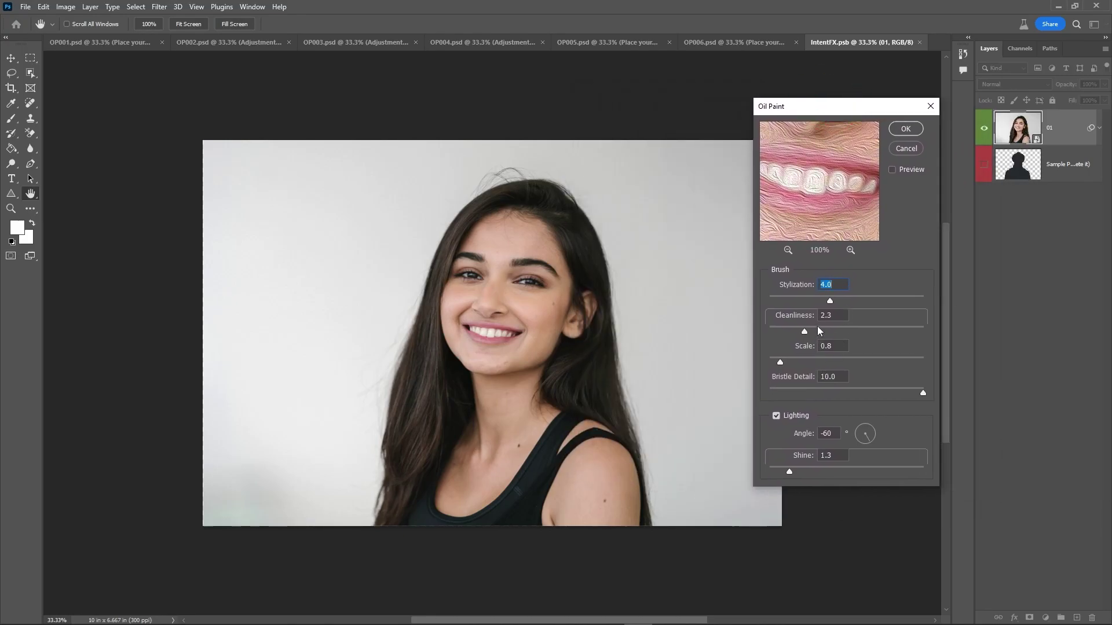
Set Stylization to 0.1 and Cleanliness, Bristle Detail and Shine to 0.0, zooming the preview out.
drag(830, 301, 776, 305)
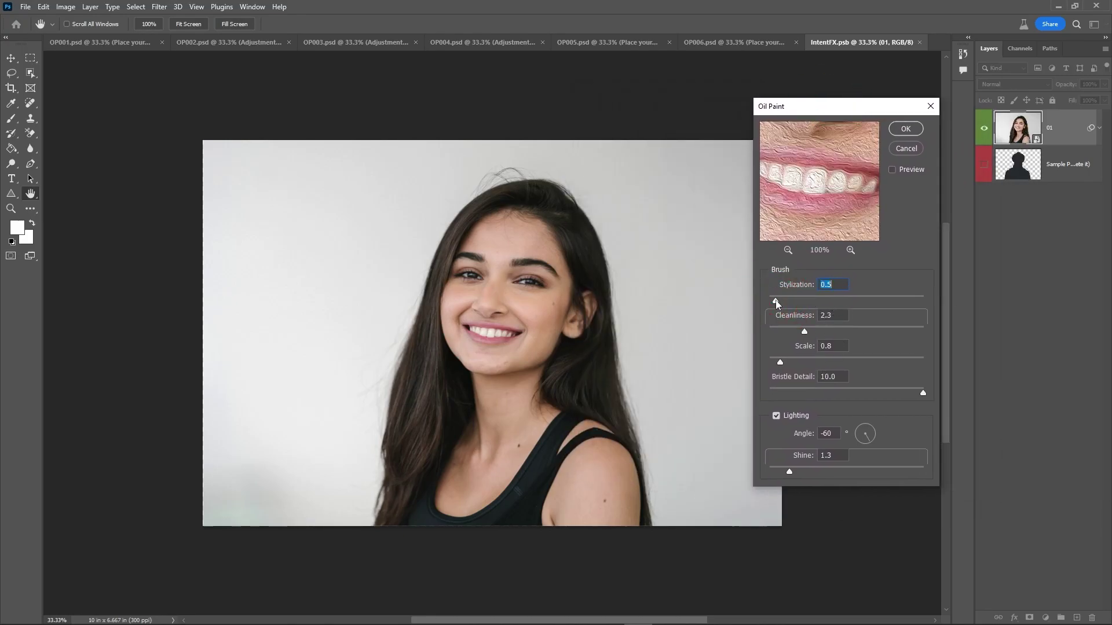
drag(923, 393, 759, 398)
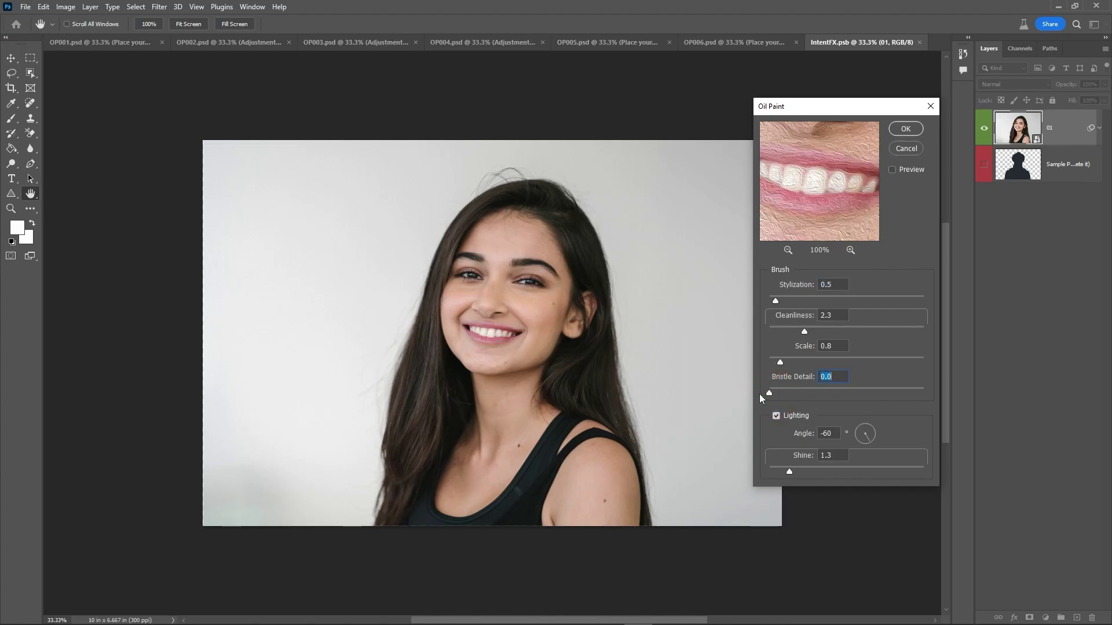
drag(805, 330, 760, 341)
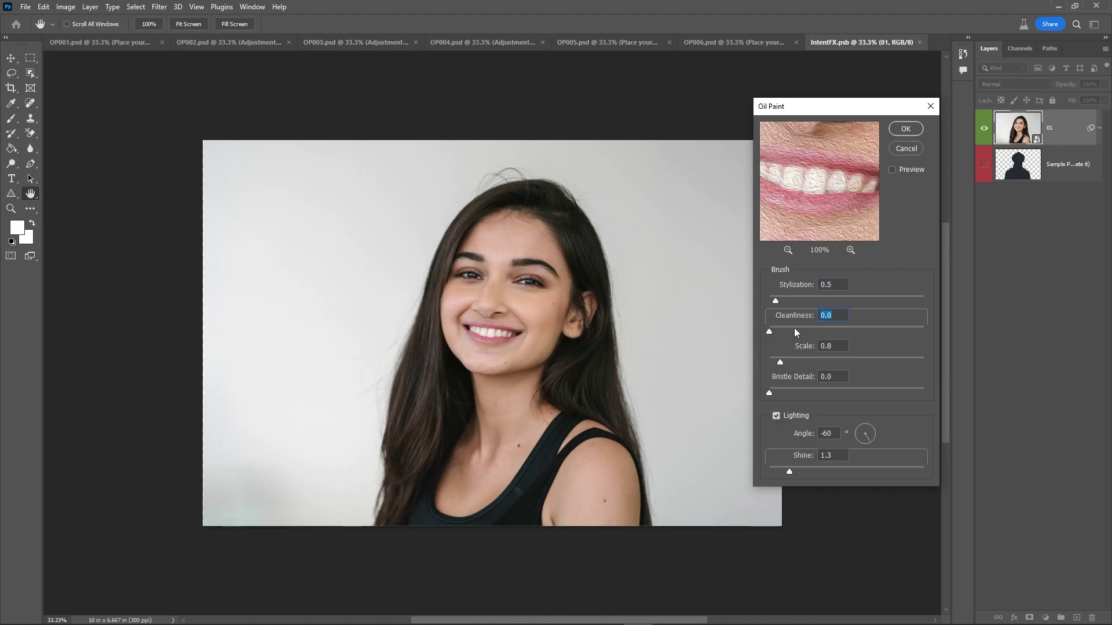
drag(755, 303, 756, 306)
drag(783, 470, 756, 470)
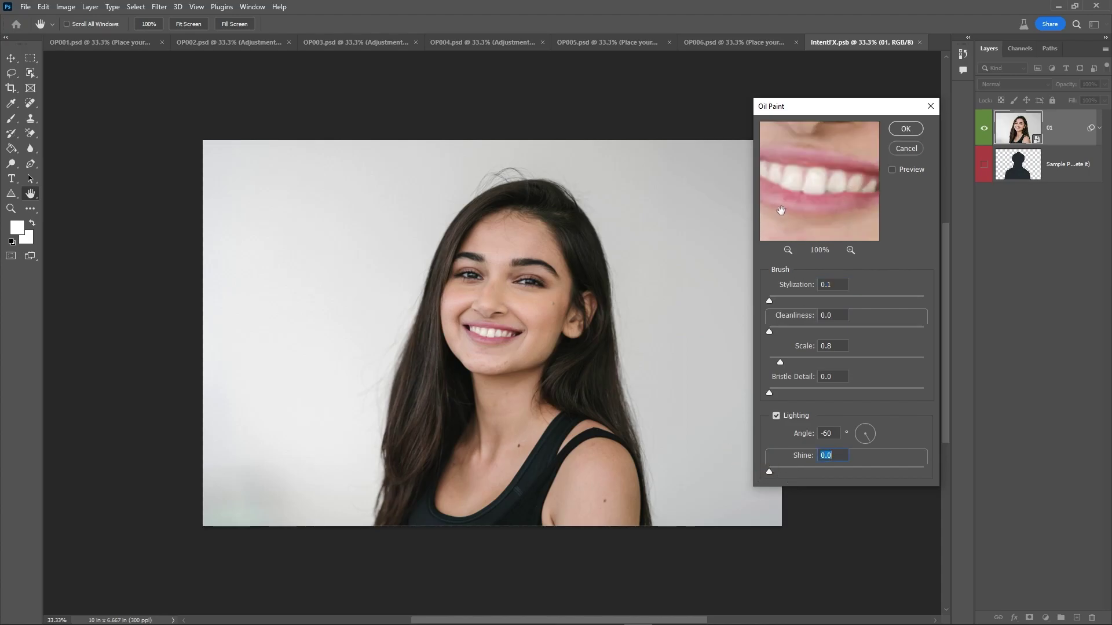
click(789, 250)
click(789, 249)
click(788, 250)
click(788, 250)
click(789, 250)
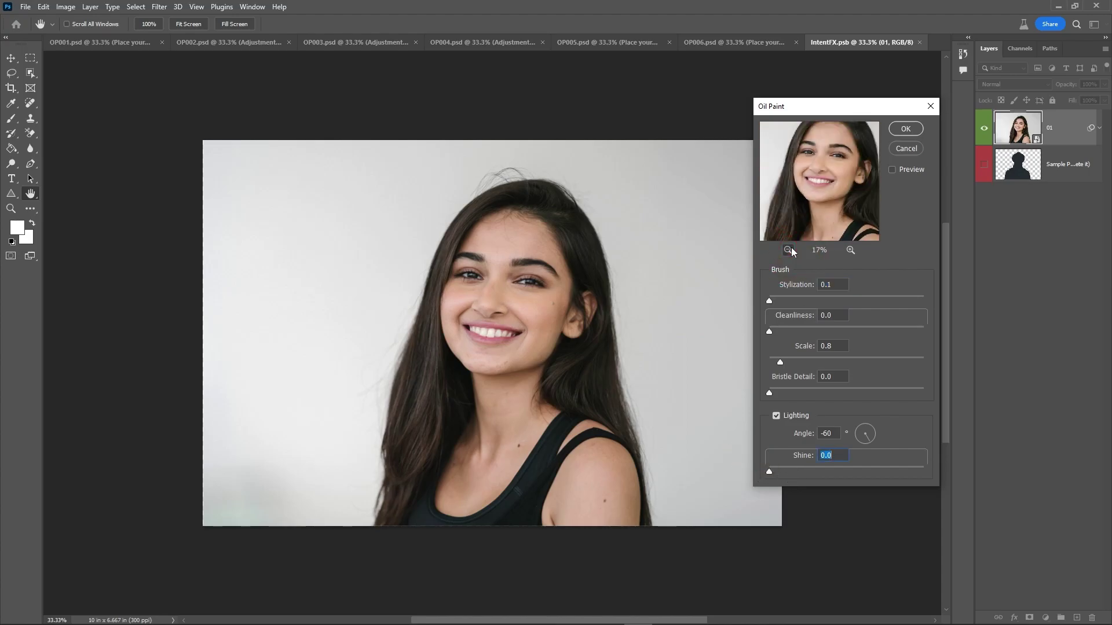
click(789, 250)
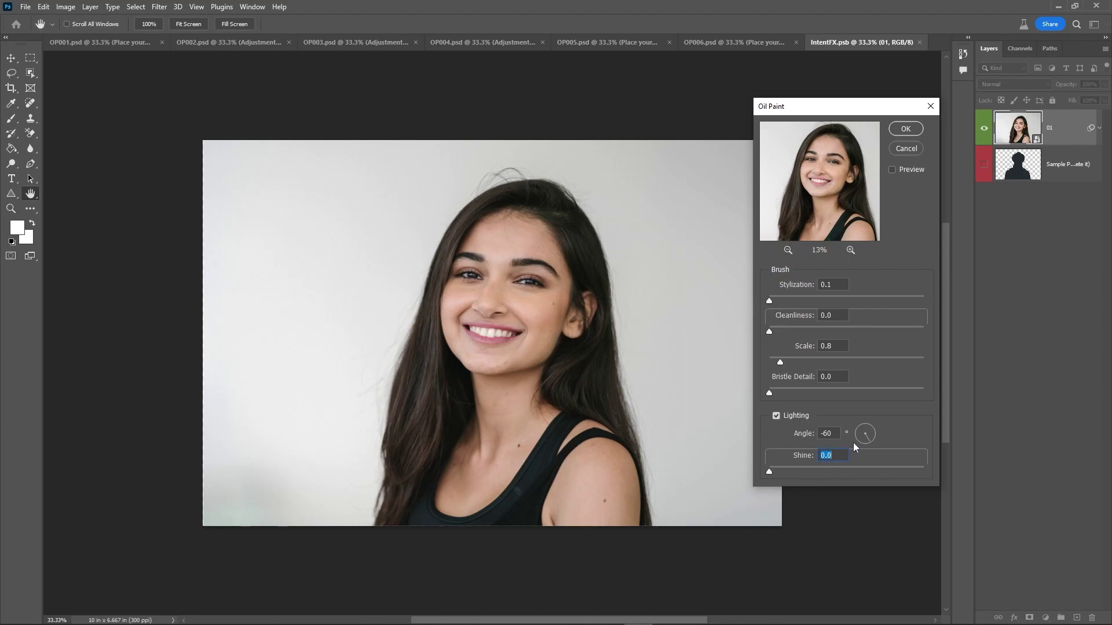
Set Oil Paint angle -4, Stylization 10, Scale 6.5 and Shine 0 with Preview on.
click(871, 436)
drag(818, 298, 903, 301)
click(892, 169)
drag(908, 298, 930, 298)
drag(781, 361, 867, 362)
click(896, 331)
mouse_move(773, 472)
mouse_down()
mouse_move(858, 474)
mouse_move(817, 475)
mouse_up()
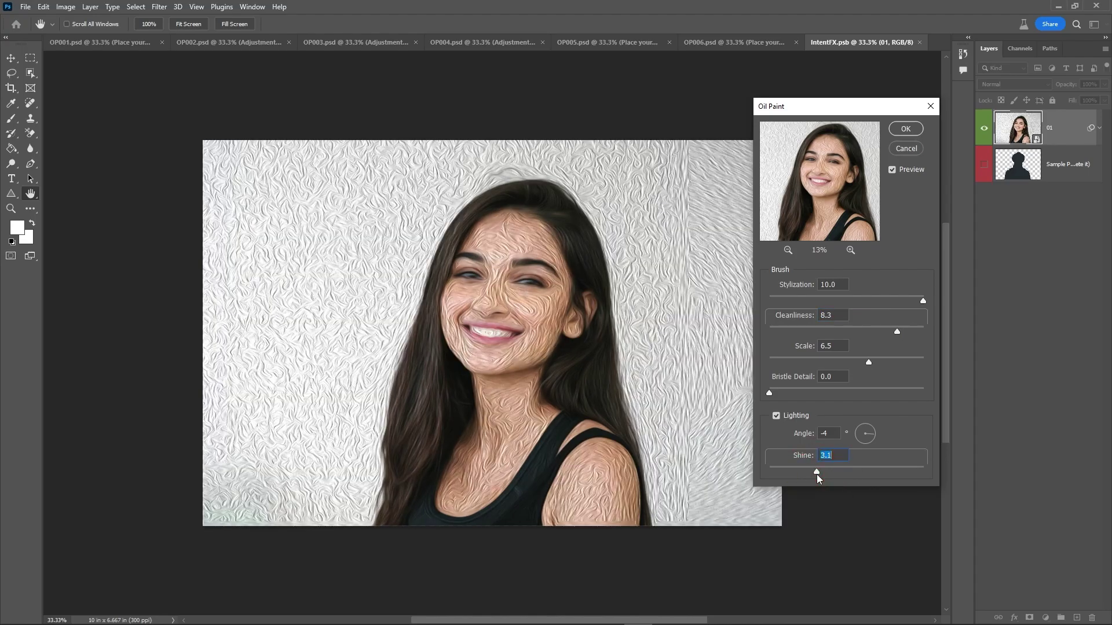
click(782, 472)
drag(783, 471, 758, 472)
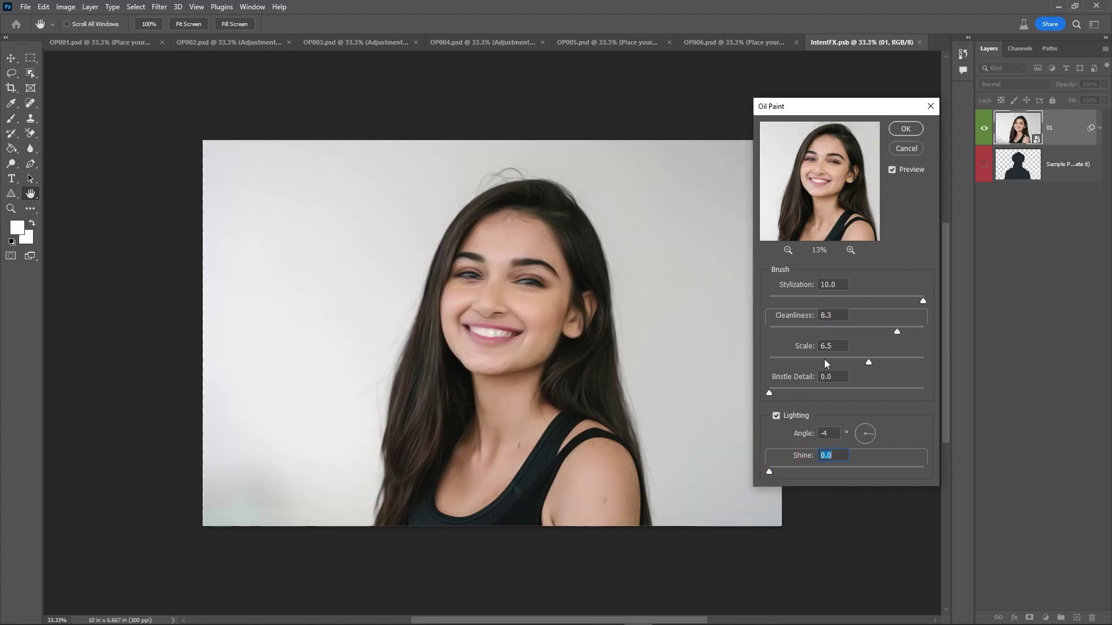
Raise Cleanliness to 10.0 and apply the Oil Paint smart filter.
key(alt)
click(615, 247)
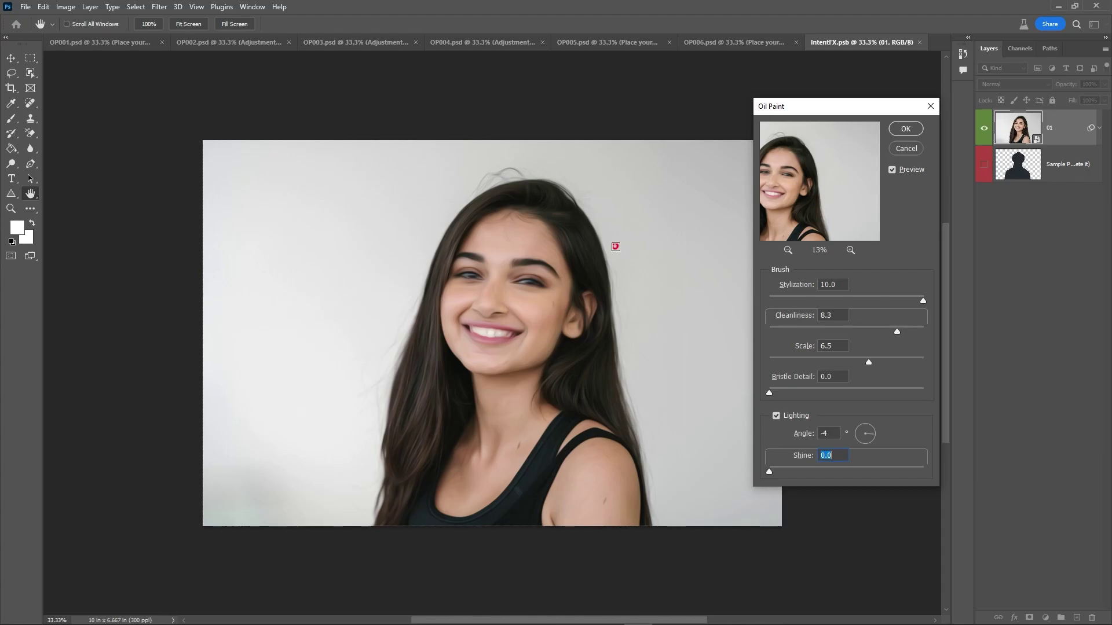
click(516, 253)
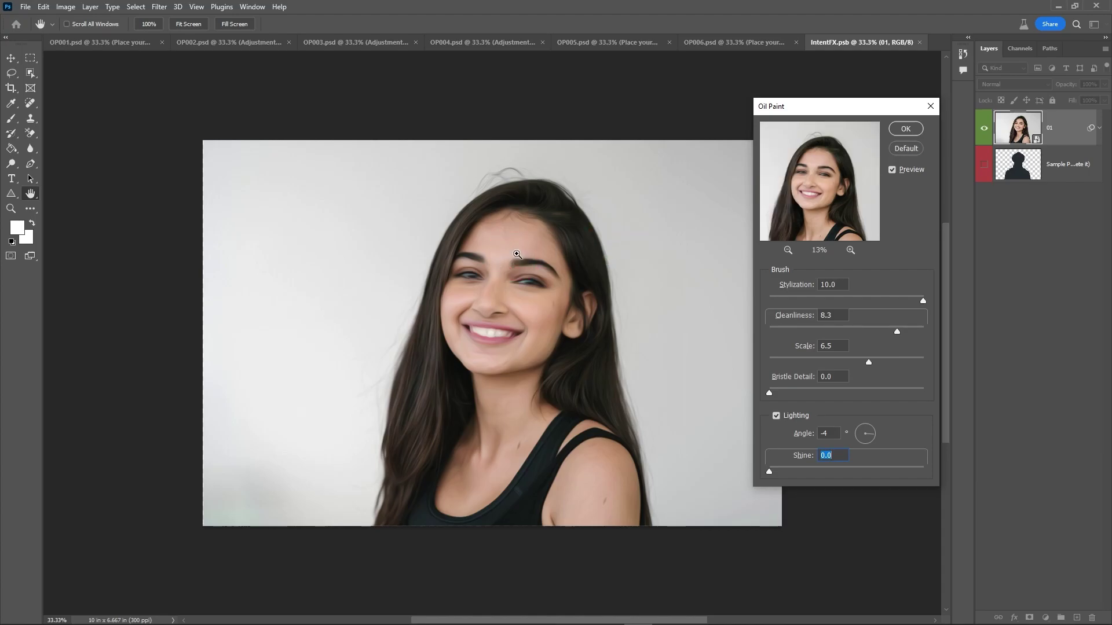
key(ctrl+plus)
key(ctrl+plus)
key(ctrl+plus)
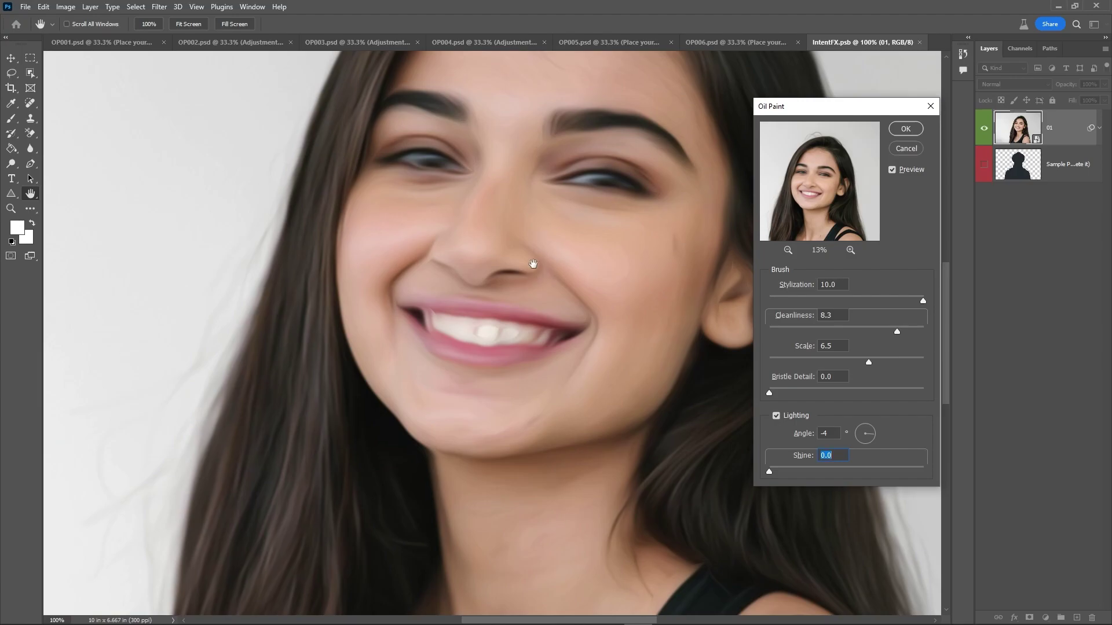
drag(534, 264, 461, 389)
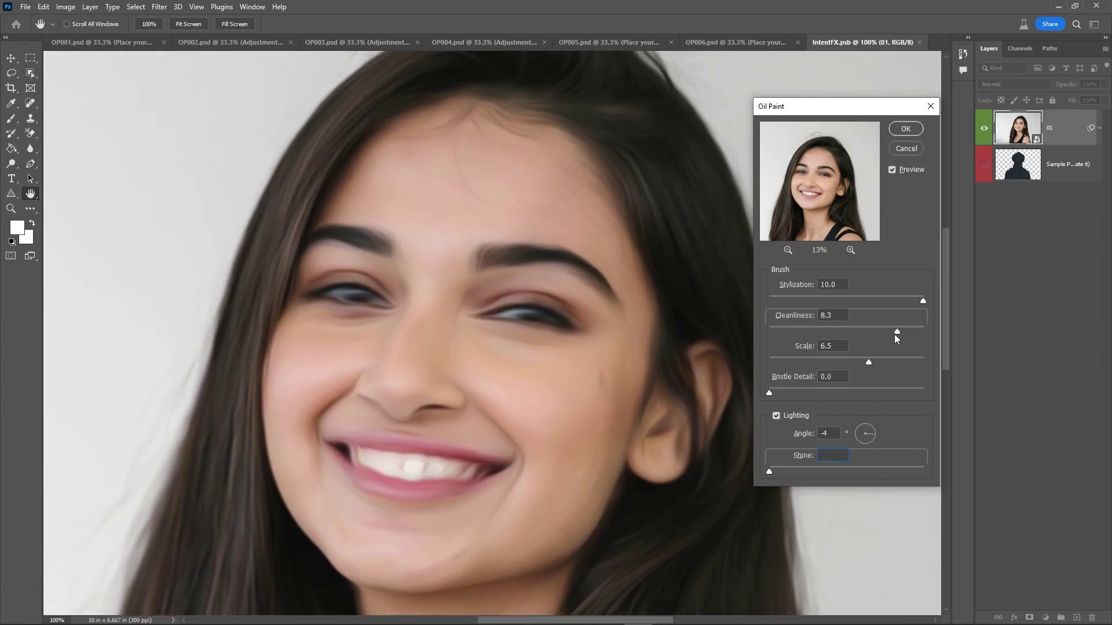
key(Return)
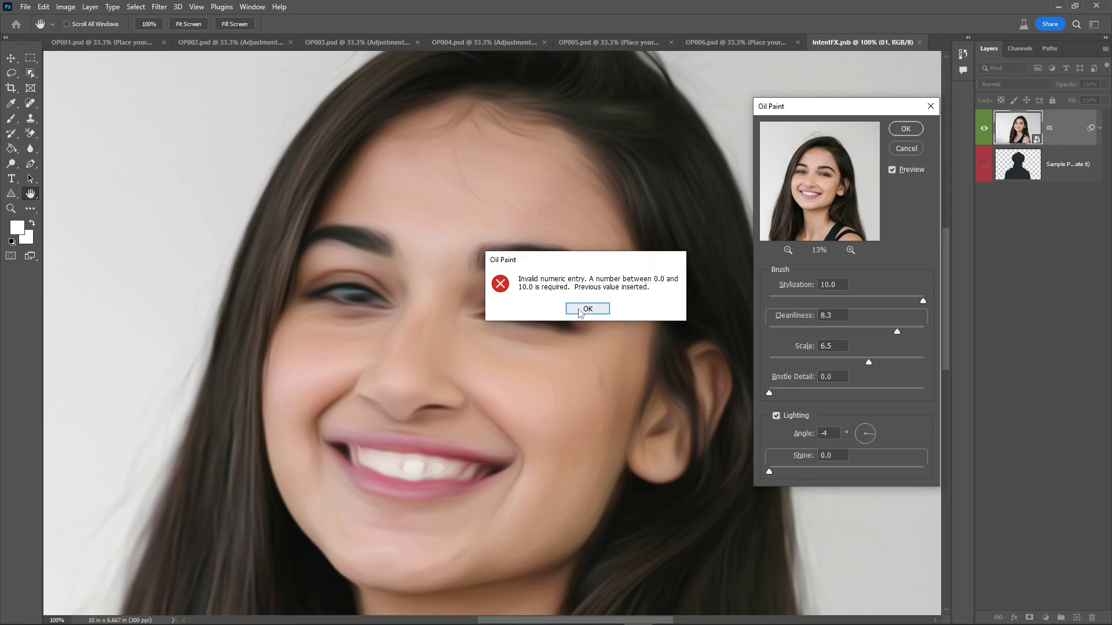
click(587, 309)
click(880, 332)
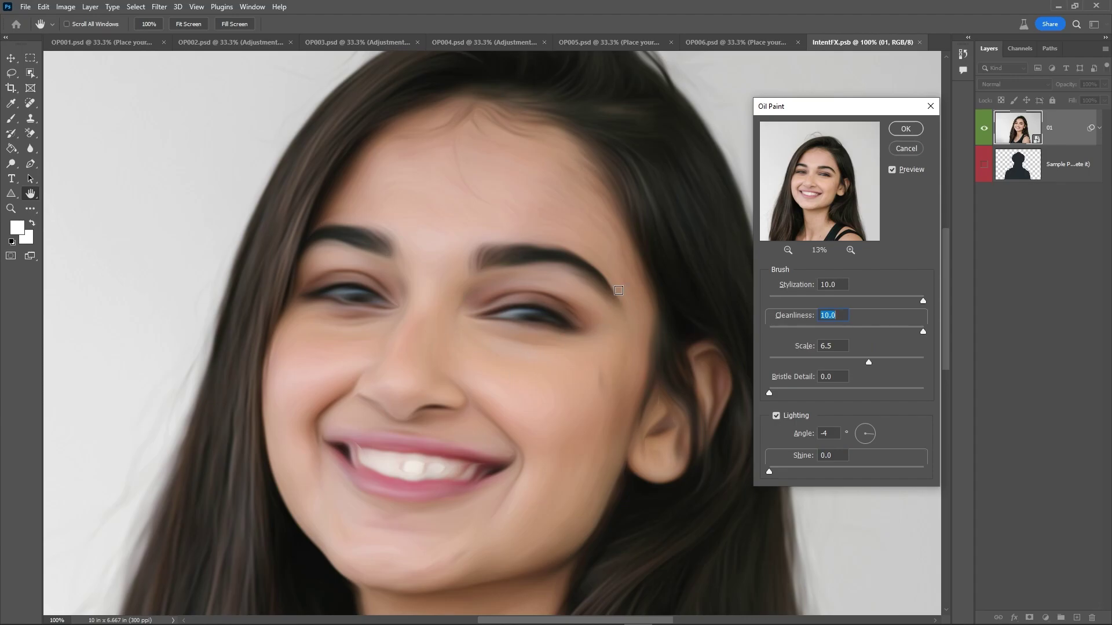
click(901, 133)
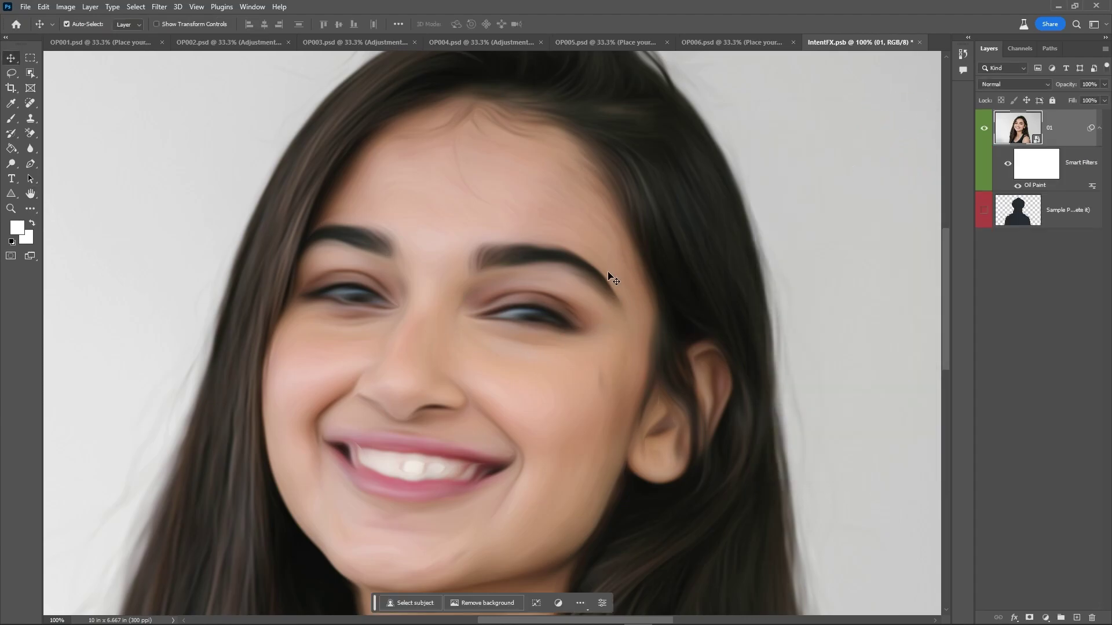
Duplicate layer 01, turn off Smart Filters on the original, and add a white mask to 01 copy.
scroll(450, 293, down, 10)
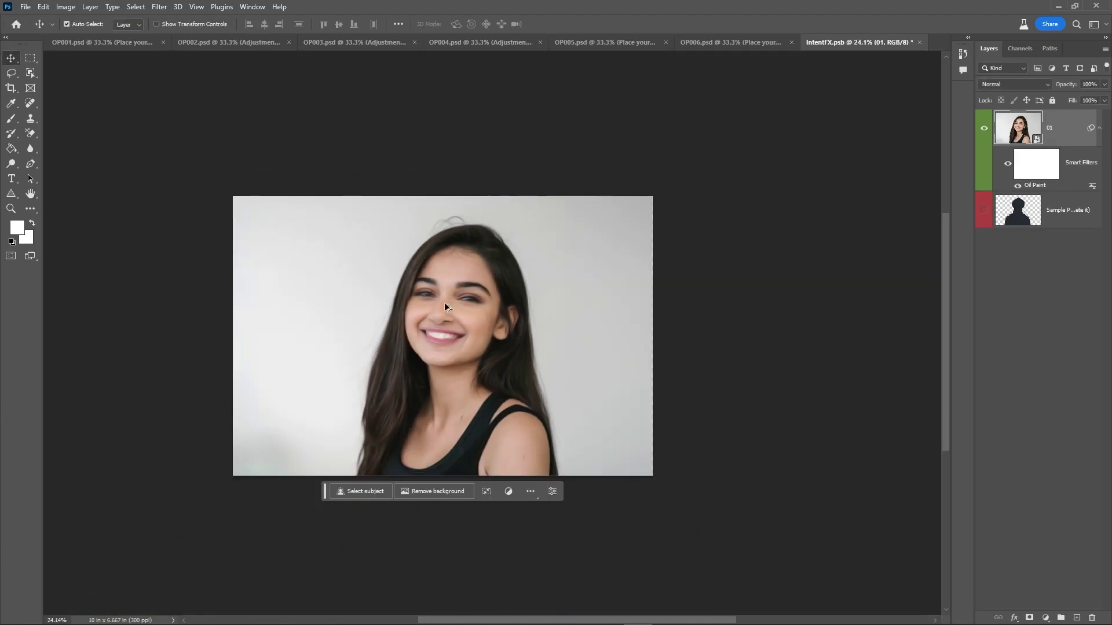
click(1054, 140)
key(ctrl+j)
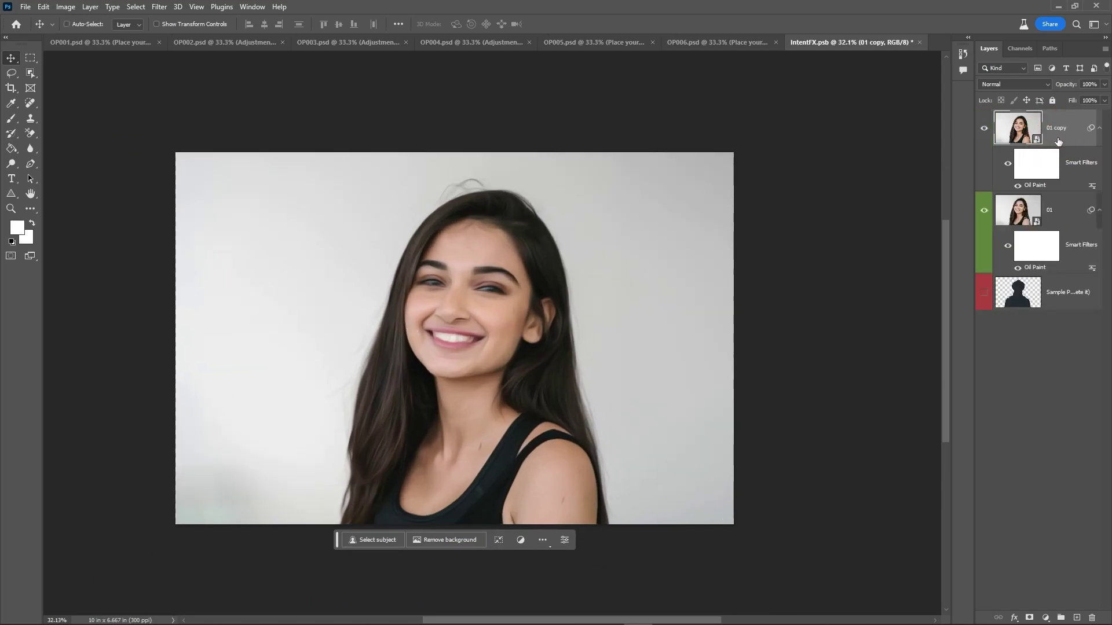
click(1008, 248)
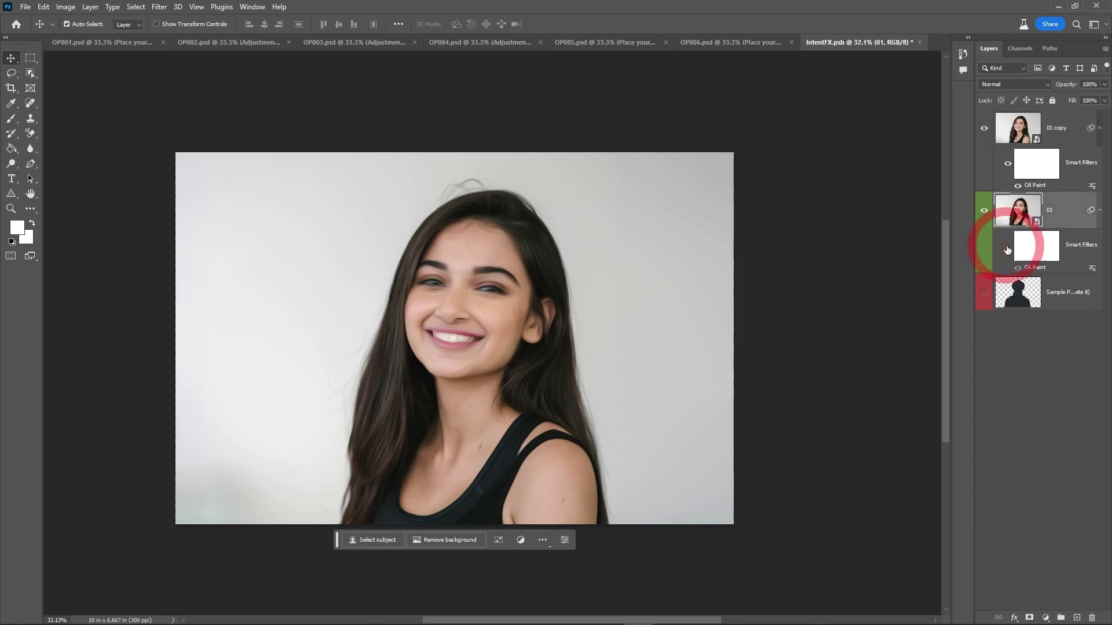
click(1022, 139)
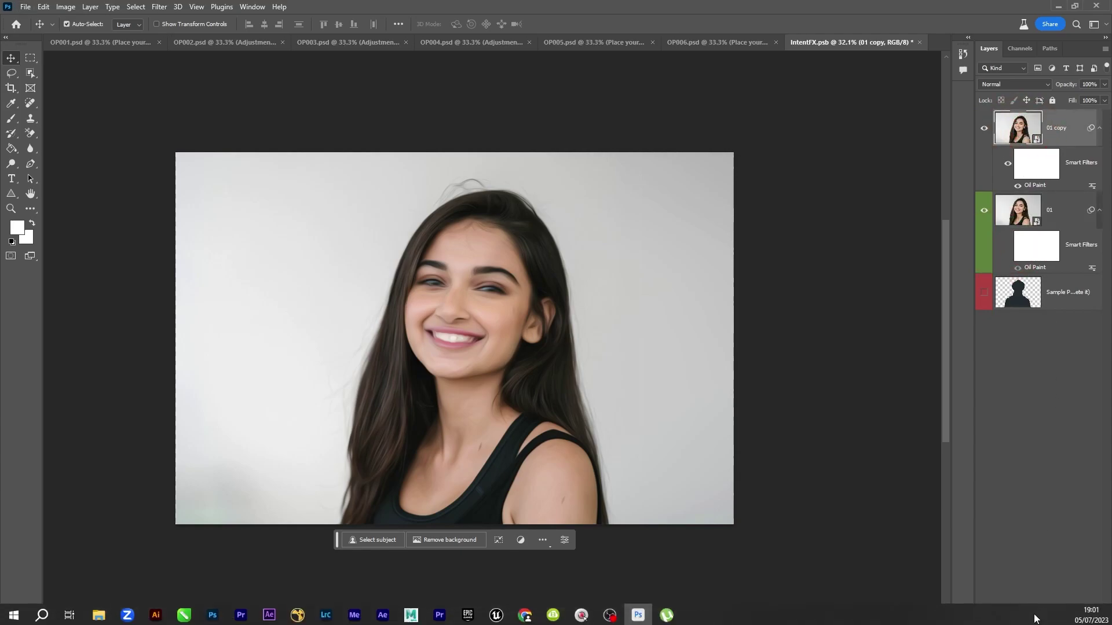
click(1029, 617)
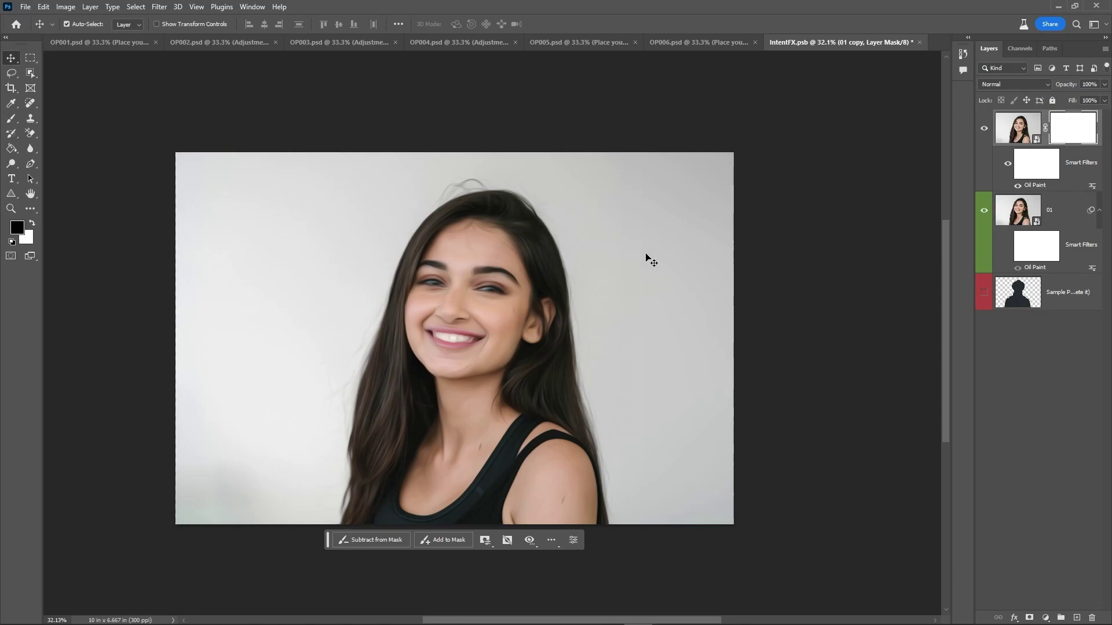
Paint black on the 01 copy mask over both eyes and the teeth, using a size 60 brush for the mouth.
key(b)
scroll(501, 276, up, 4)
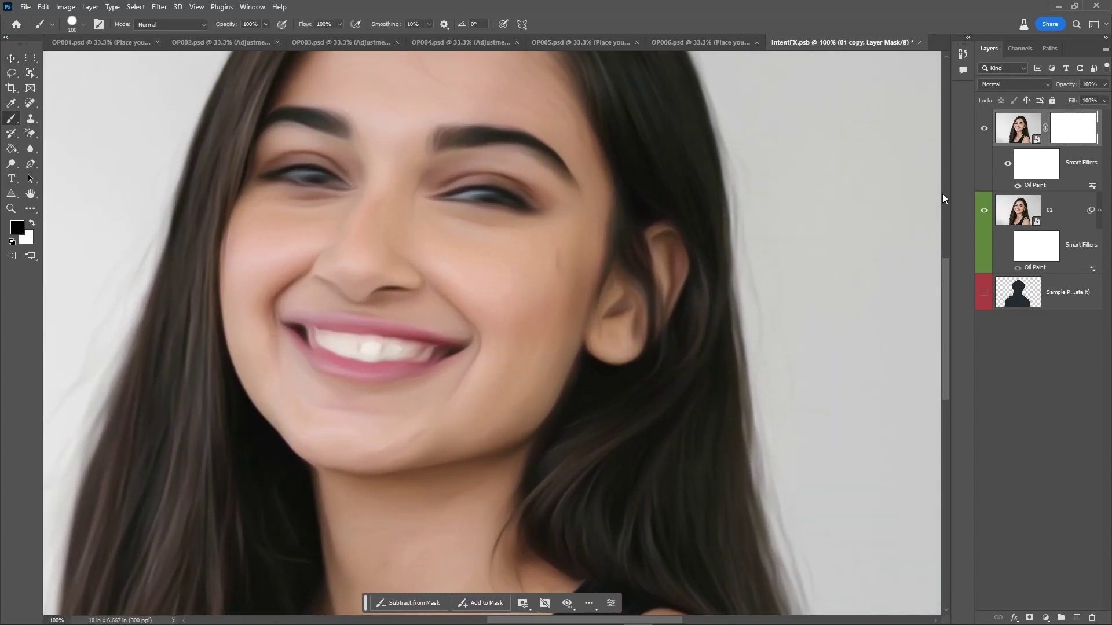
mouse_move(450, 206)
mouse_down()
mouse_move(517, 197)
mouse_move(458, 196)
mouse_up()
mouse_move(312, 179)
mouse_down()
mouse_move(266, 179)
mouse_move(303, 180)
mouse_up()
key(bracketleft)
key(bracketleft)
key(bracketleft)
key(bracketleft)
click(378, 353)
mouse_move(379, 353)
mouse_down()
mouse_move(305, 336)
mouse_move(442, 356)
mouse_move(399, 350)
mouse_up()
click(305, 333)
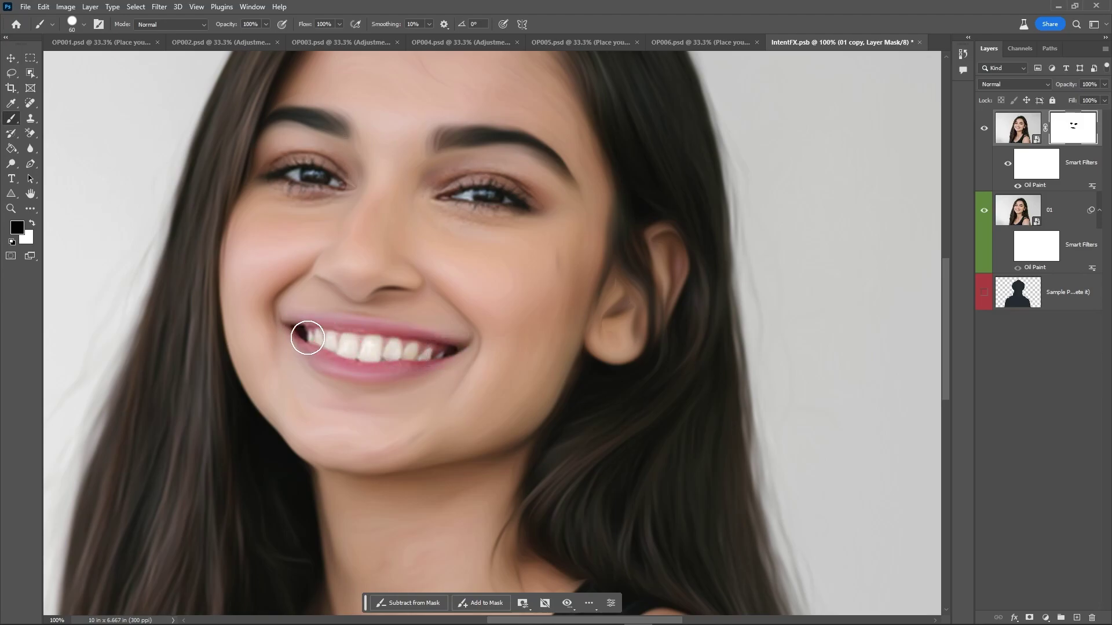
mouse_move(497, 214)
mouse_down()
mouse_move(506, 194)
mouse_move(494, 210)
mouse_up()
Fit the whole photo on screen and save IntentFX.psb.
key(ctrl+0)
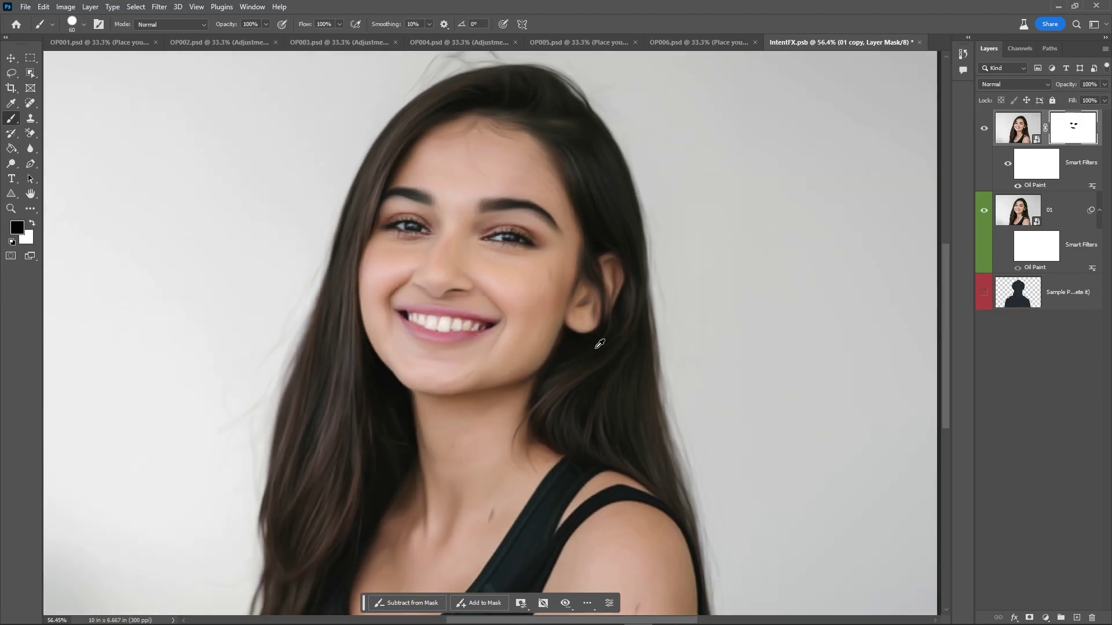
scroll(703, 260, up, 1)
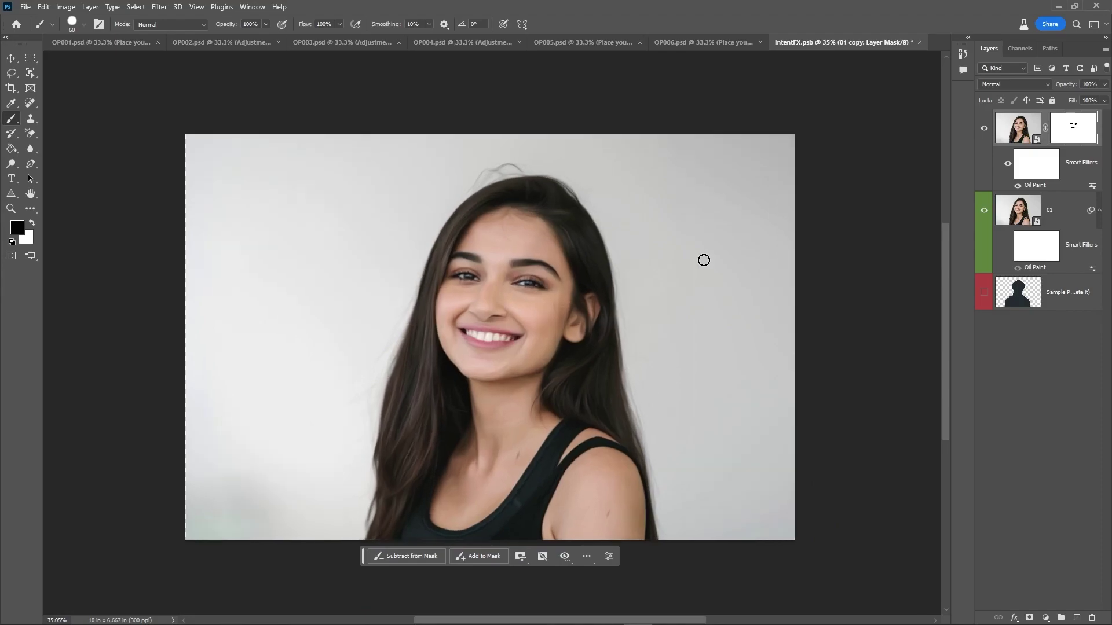
key(ctrl+s)
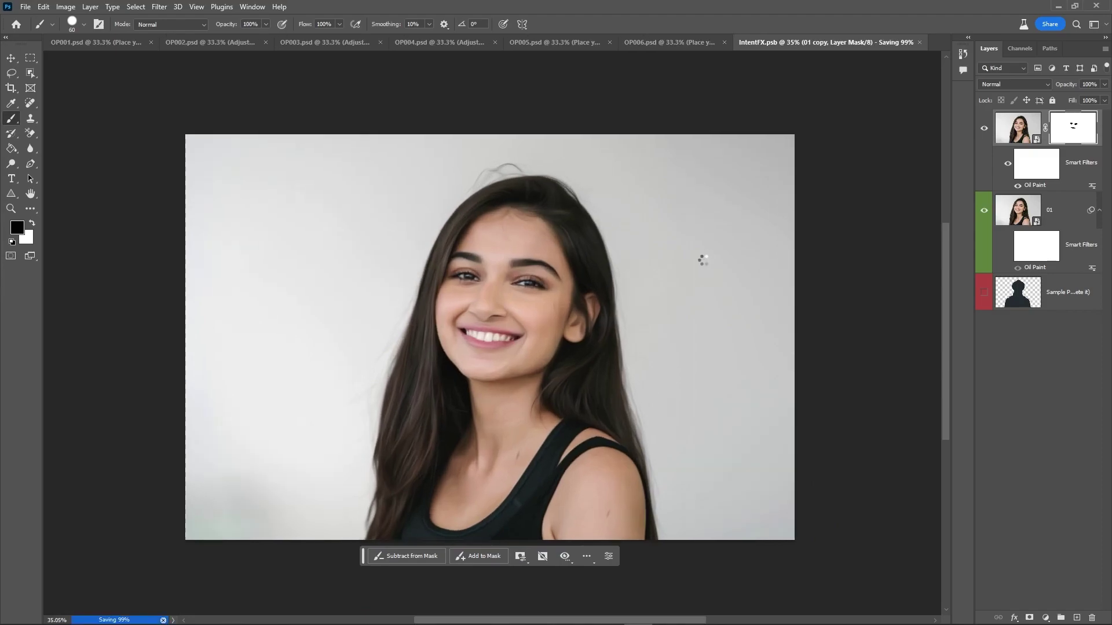
In OP002.psd, hide the Text group, open IntentFX1.psb and hide its top silhouette layer.
click(65, 40)
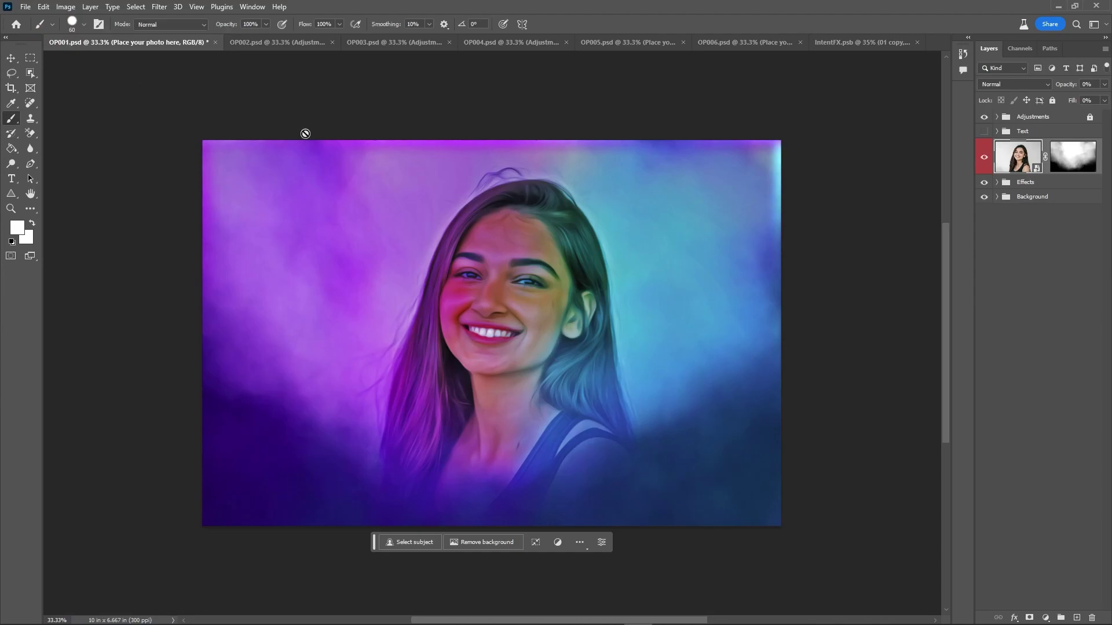
click(277, 43)
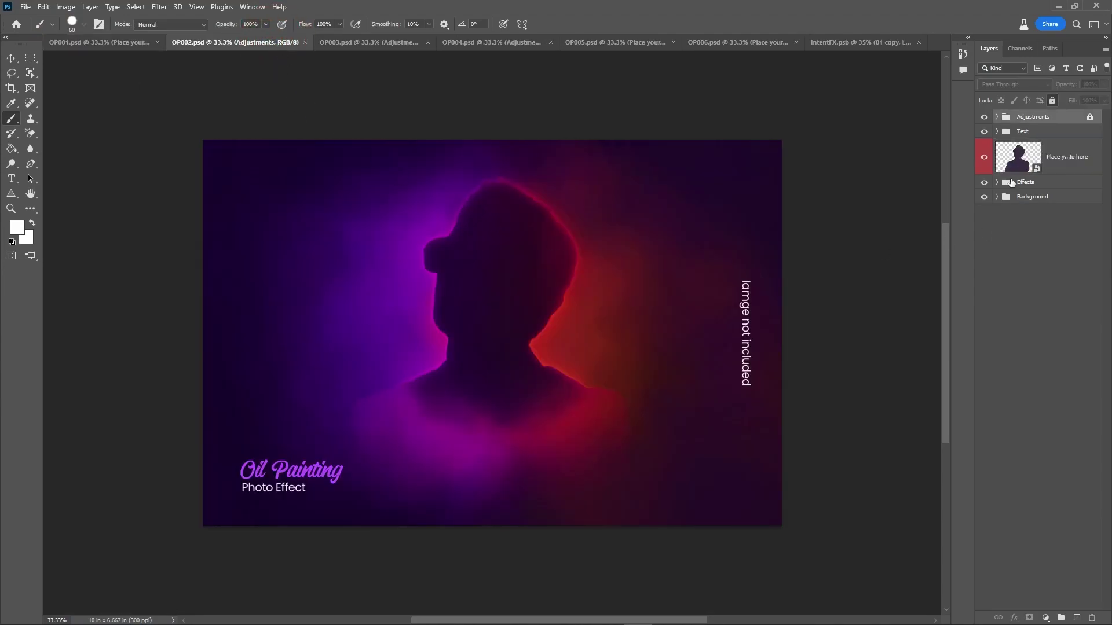
click(984, 131)
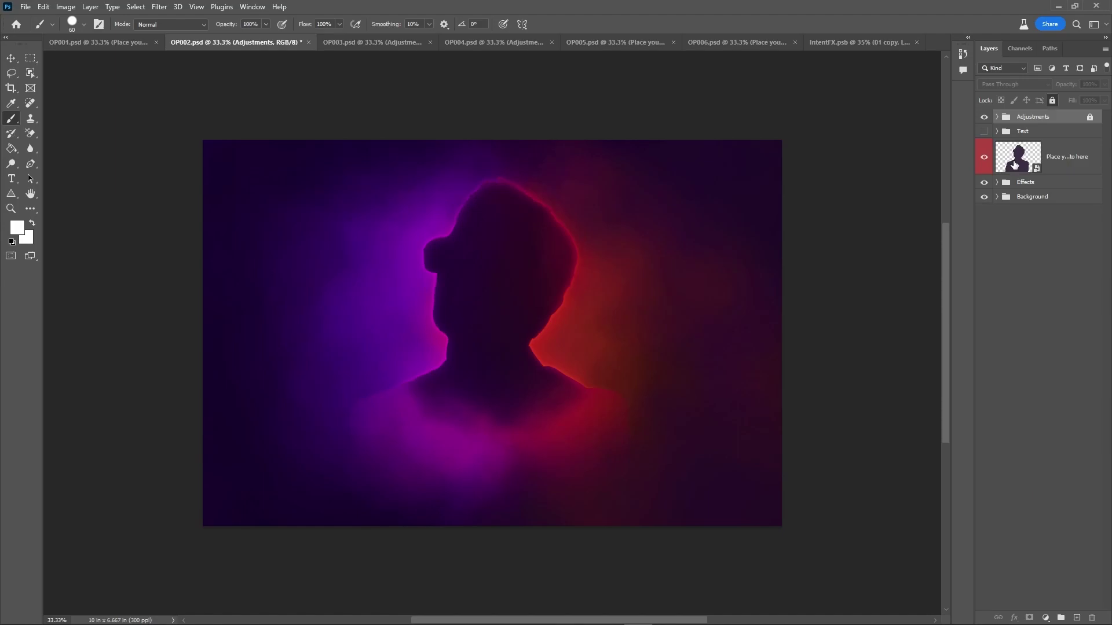
double_click(1013, 165)
click(984, 130)
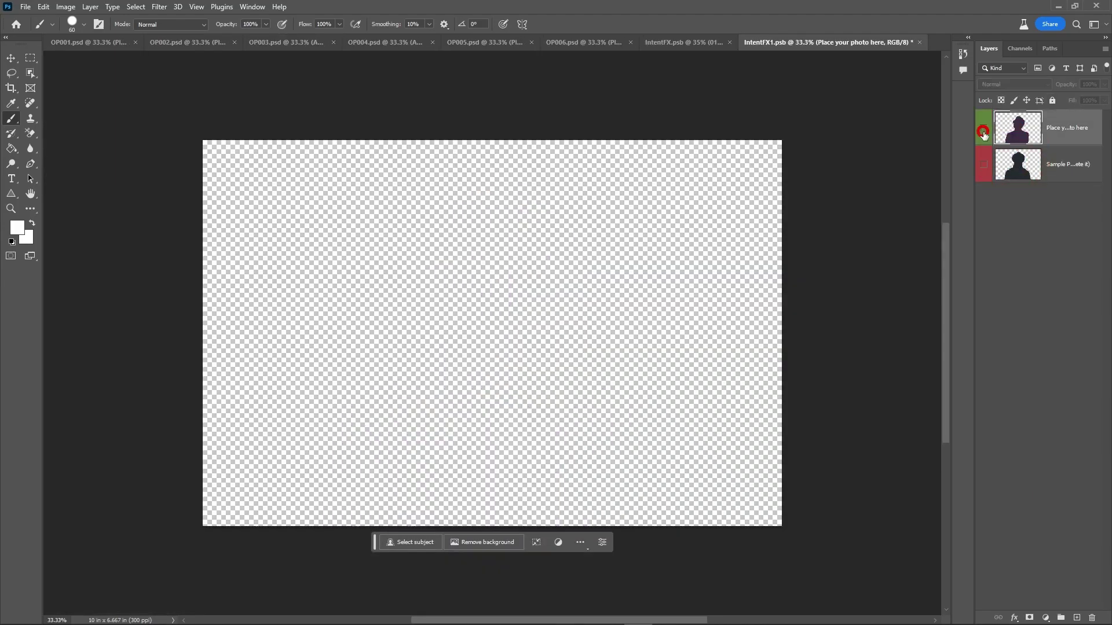
Drag portrait 02 into IntentFX1.psb and scale it from the corner to fill the canvas.
click(1074, 5)
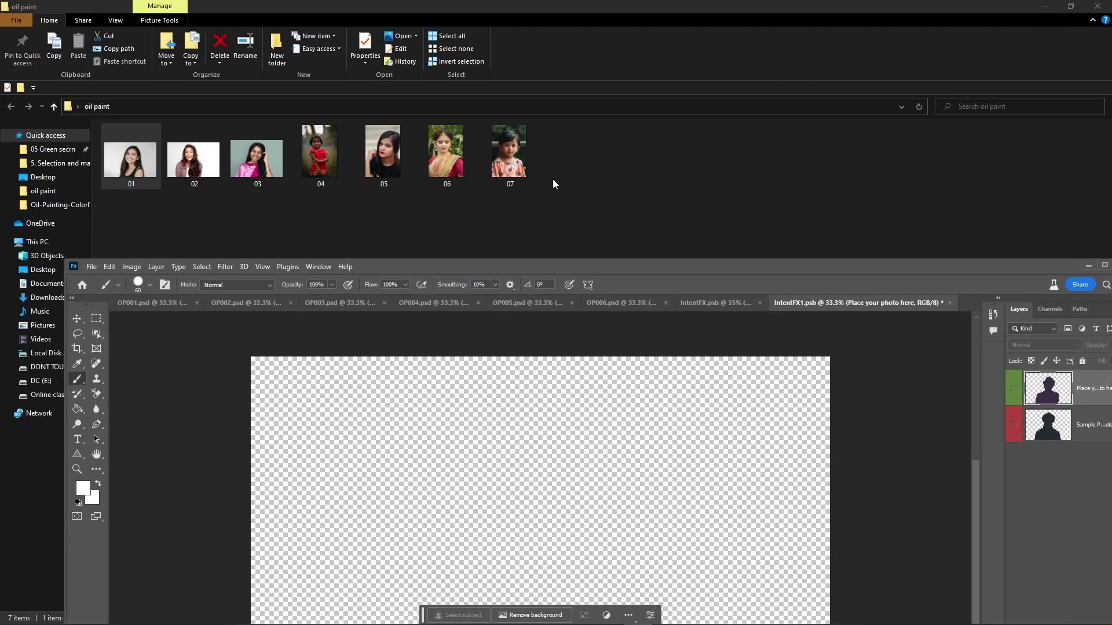
drag(196, 168, 547, 480)
double_click(657, 267)
click(523, 340)
drag(586, 397, 789, 522)
key(b)
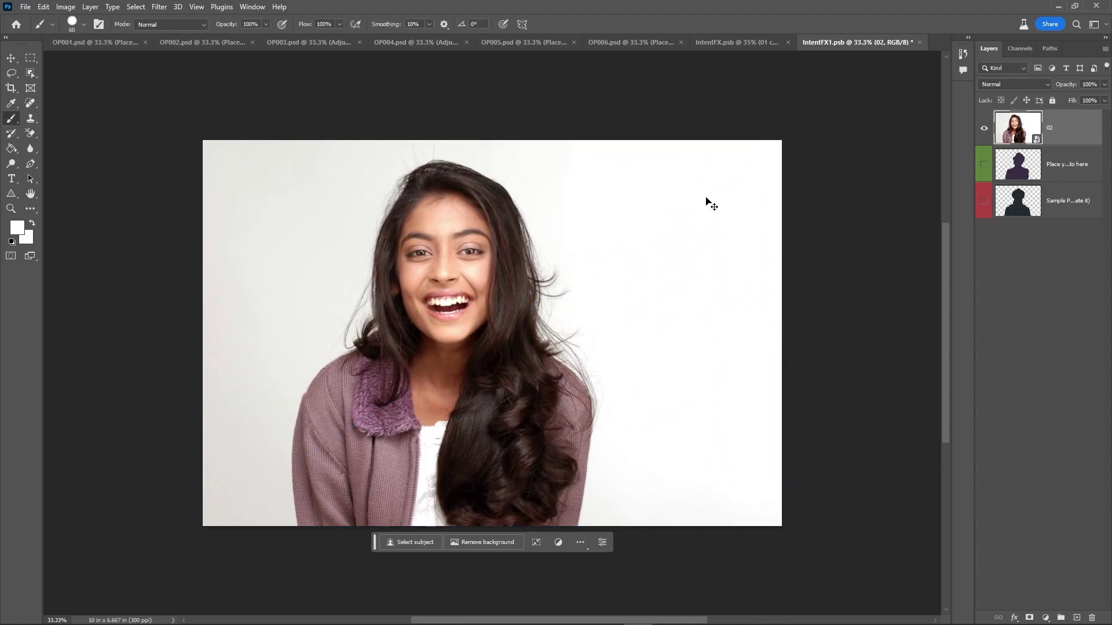
Apply an Oil Paint smart filter to layer 02 and duplicate it as 02 copy.
click(156, 9)
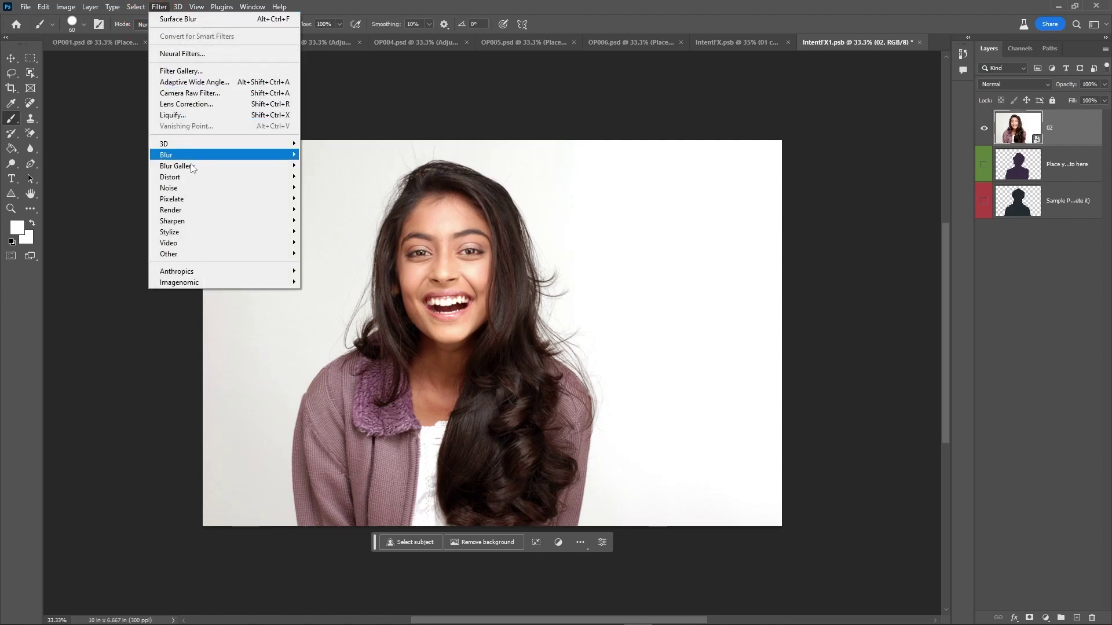
mouse_move(267, 232)
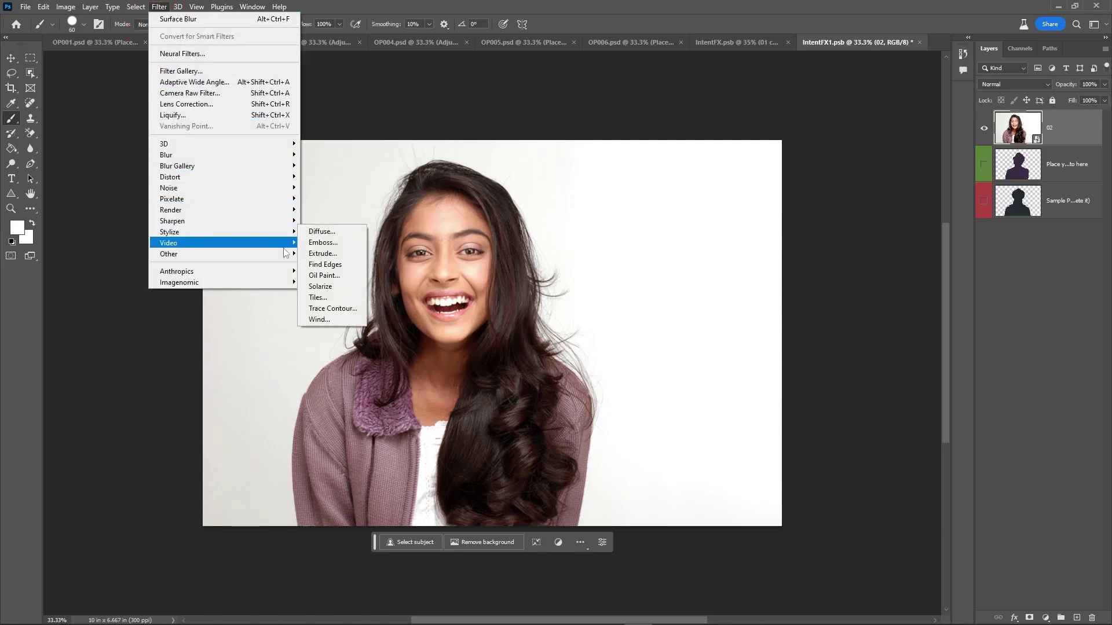
click(316, 275)
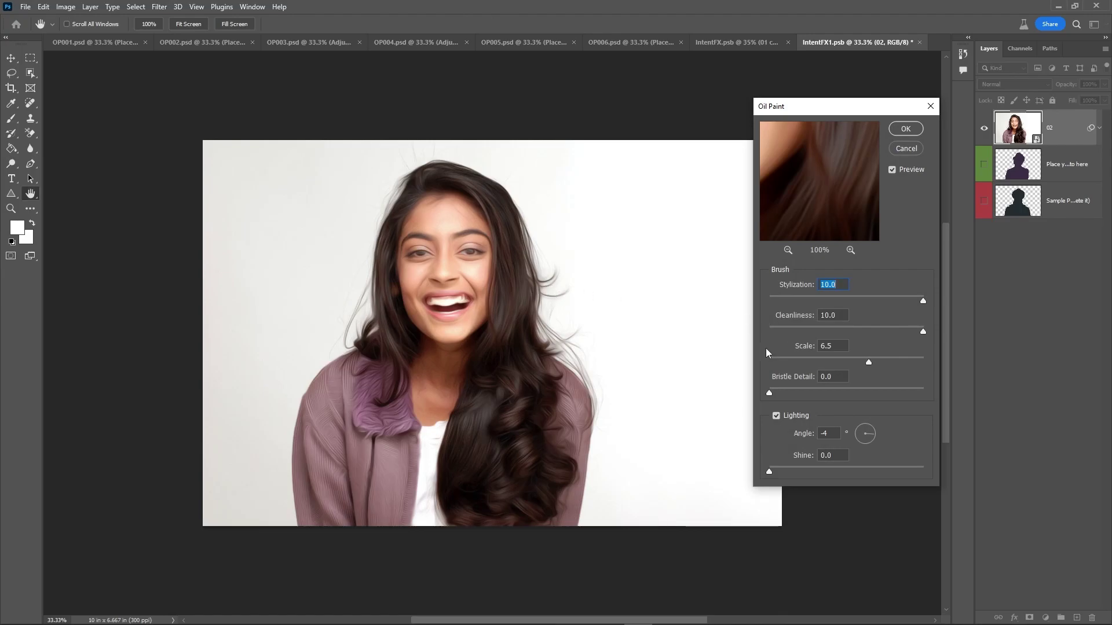
click(907, 128)
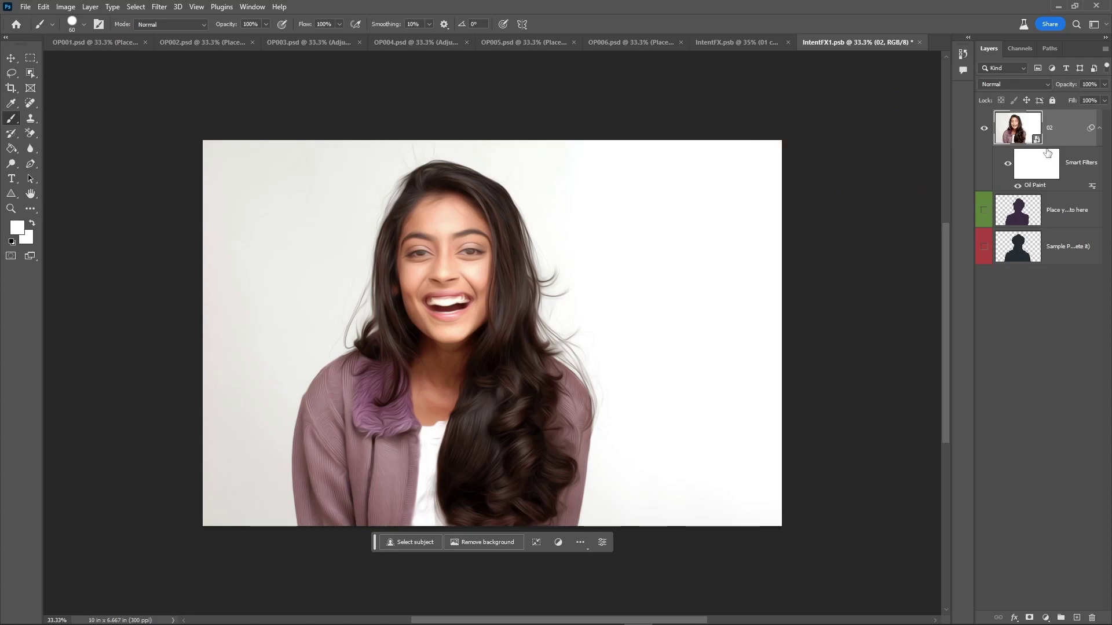
key(ctrl+j)
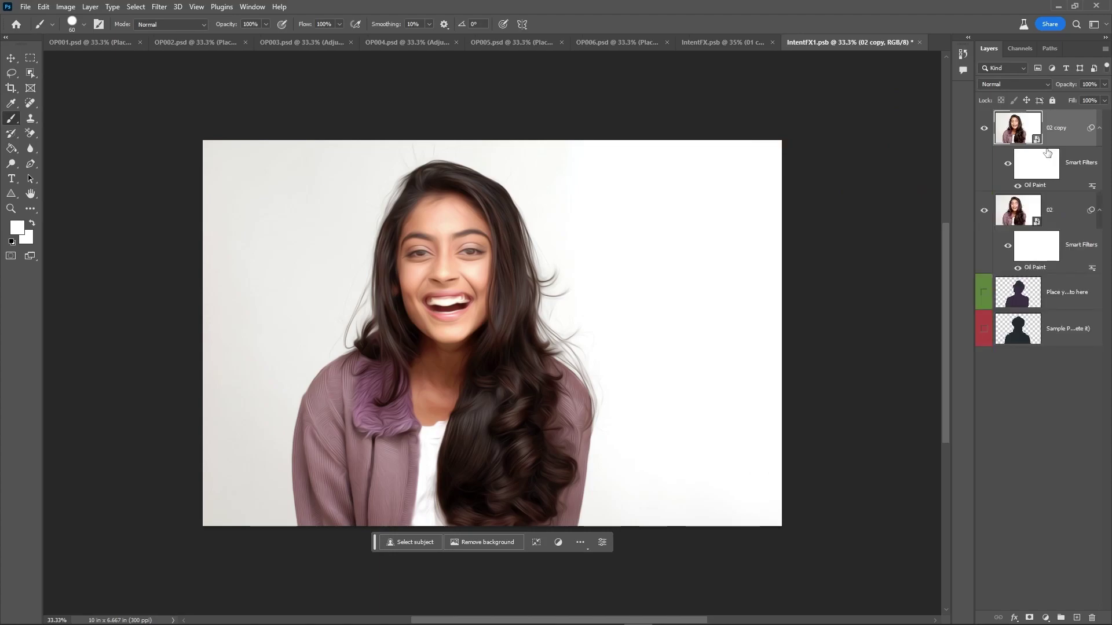
Hide layer 02's Oil Paint filter and add a white layer mask to 02 copy.
click(1007, 248)
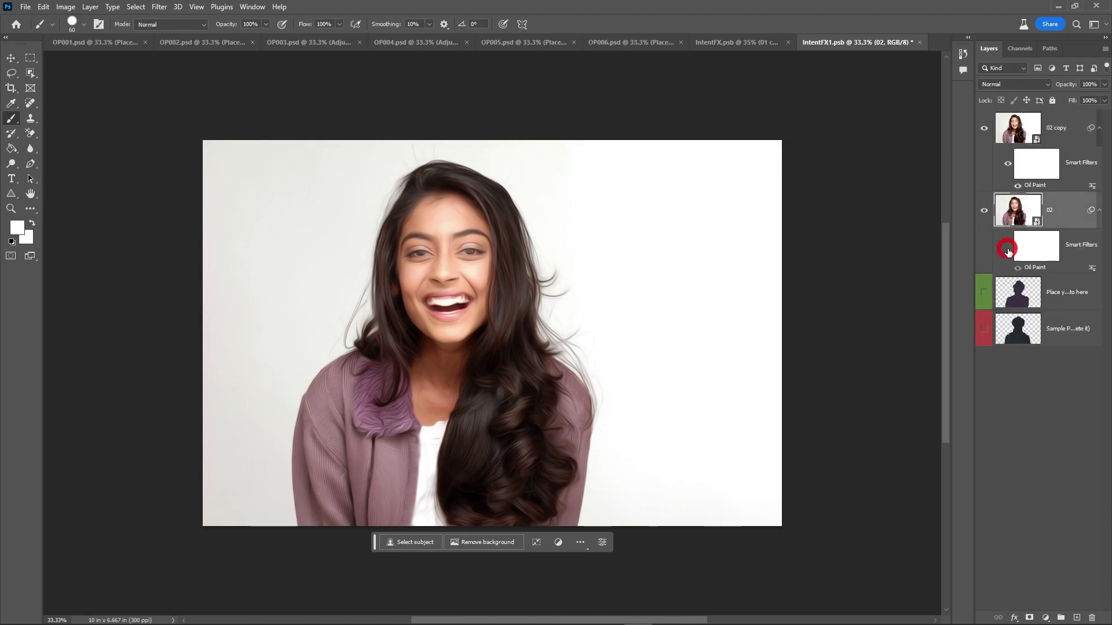
click(1022, 133)
click(1030, 618)
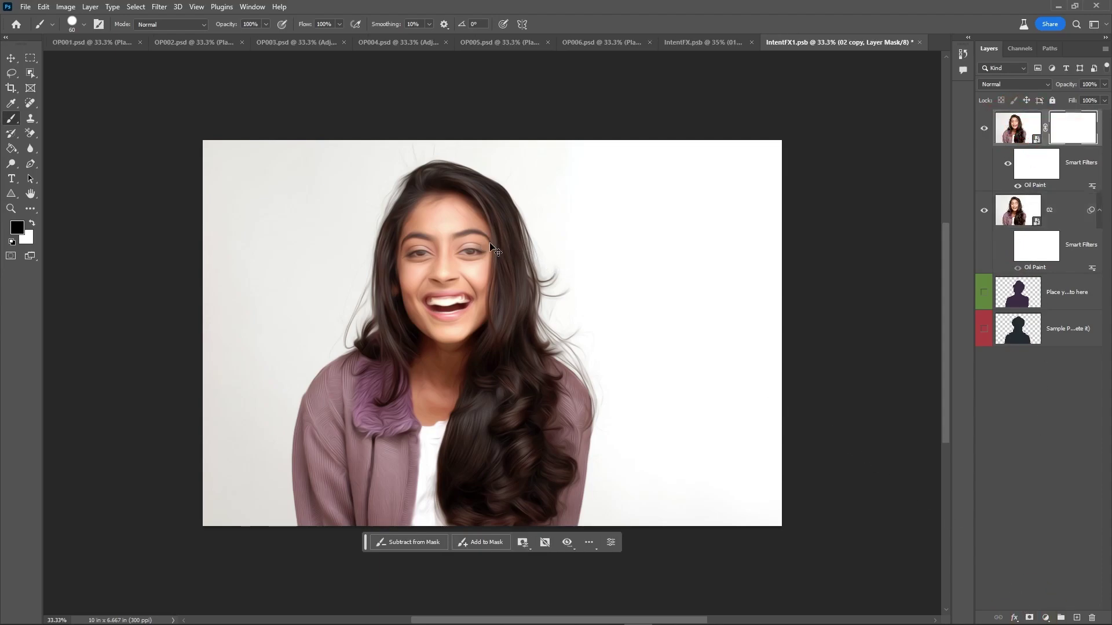
scroll(493, 248, up, 4)
drag(472, 255, 489, 381)
Paint black on the mask with a Soft Round brush over the teeth and both eyes, then save.
mouse_move(374, 405)
mouse_down()
mouse_move(458, 399)
mouse_move(365, 401)
mouse_move(348, 412)
mouse_move(416, 421)
mouse_move(447, 409)
mouse_up()
right_click(467, 239)
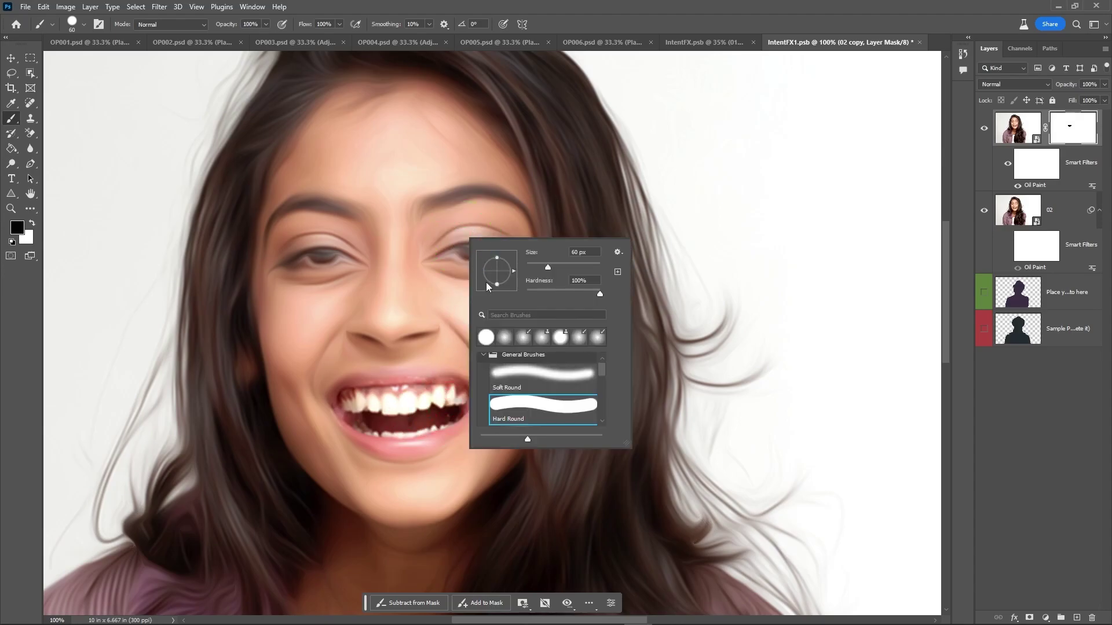
click(518, 373)
click(435, 249)
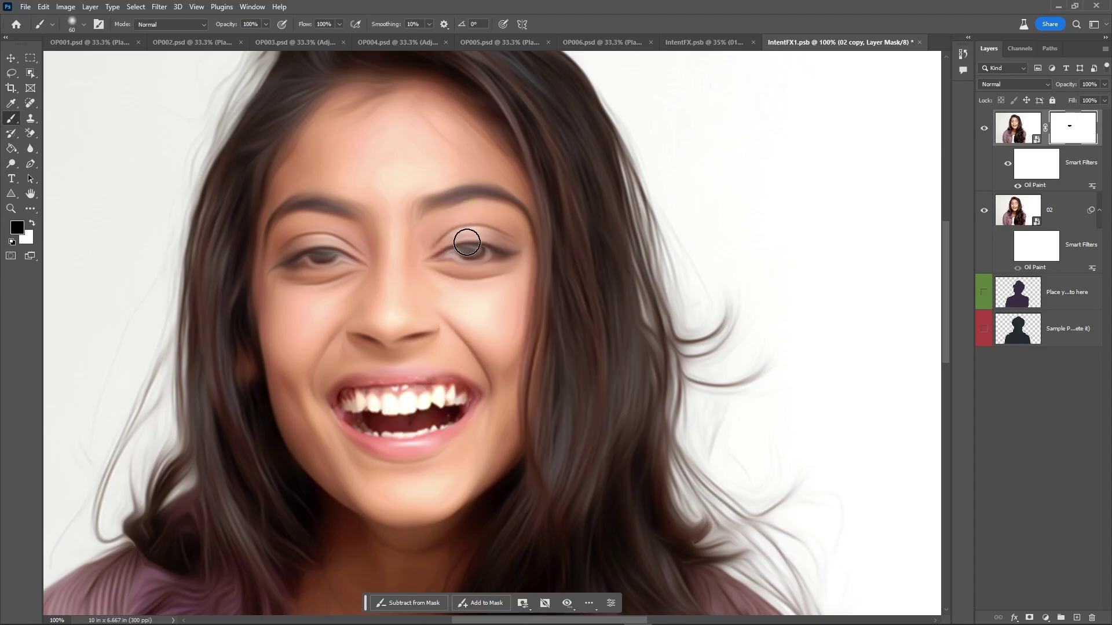
mouse_move(439, 255)
mouse_down()
mouse_move(493, 249)
mouse_move(445, 244)
mouse_move(479, 231)
mouse_move(431, 253)
mouse_up()
mouse_move(312, 266)
mouse_down()
mouse_move(287, 265)
mouse_move(347, 259)
mouse_move(286, 268)
mouse_move(337, 265)
mouse_move(289, 265)
mouse_move(366, 245)
mouse_move(316, 246)
mouse_move(299, 233)
mouse_move(313, 245)
mouse_move(295, 254)
mouse_move(298, 268)
mouse_move(347, 262)
mouse_move(321, 253)
mouse_up()
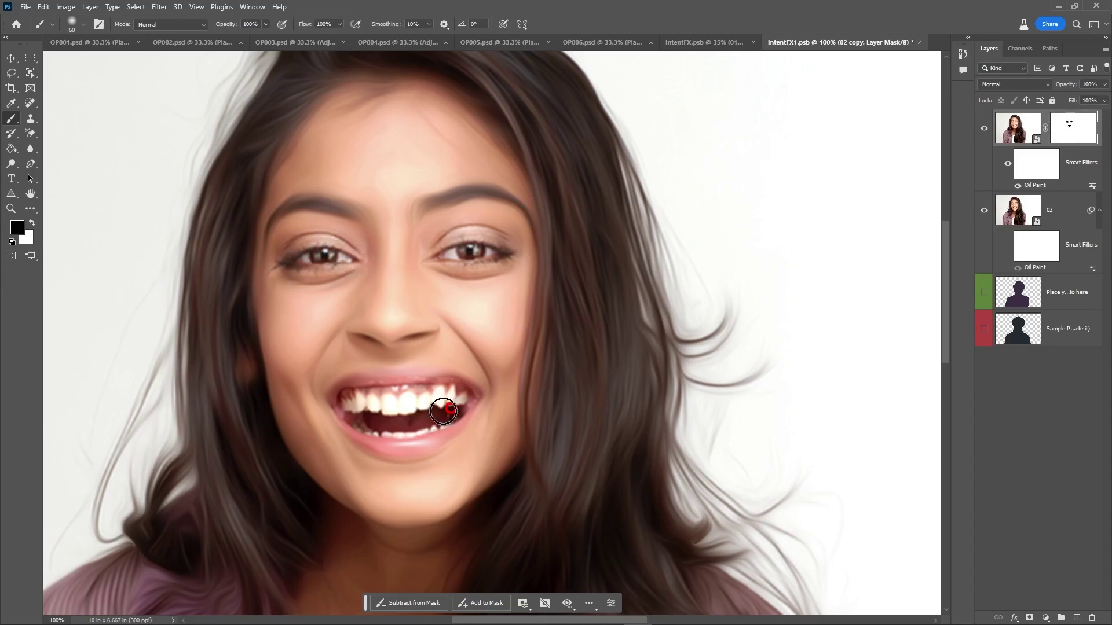
scroll(404, 388, down, 3)
key(ctrl+s)
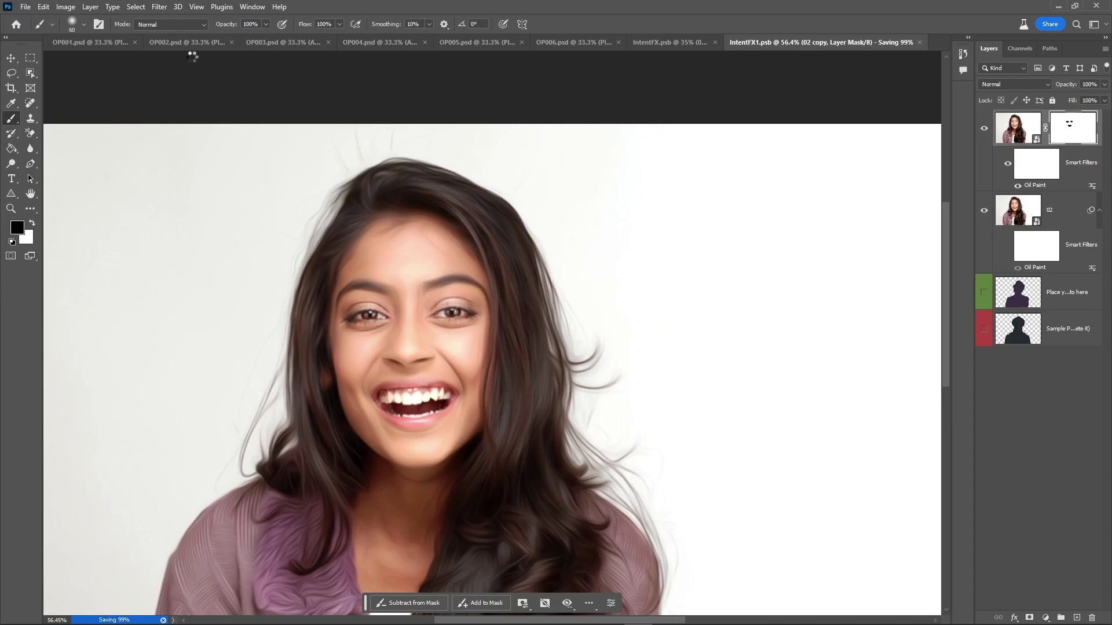
Reopen the OP002 placeholder's smart object contents and select layer 02.
click(198, 44)
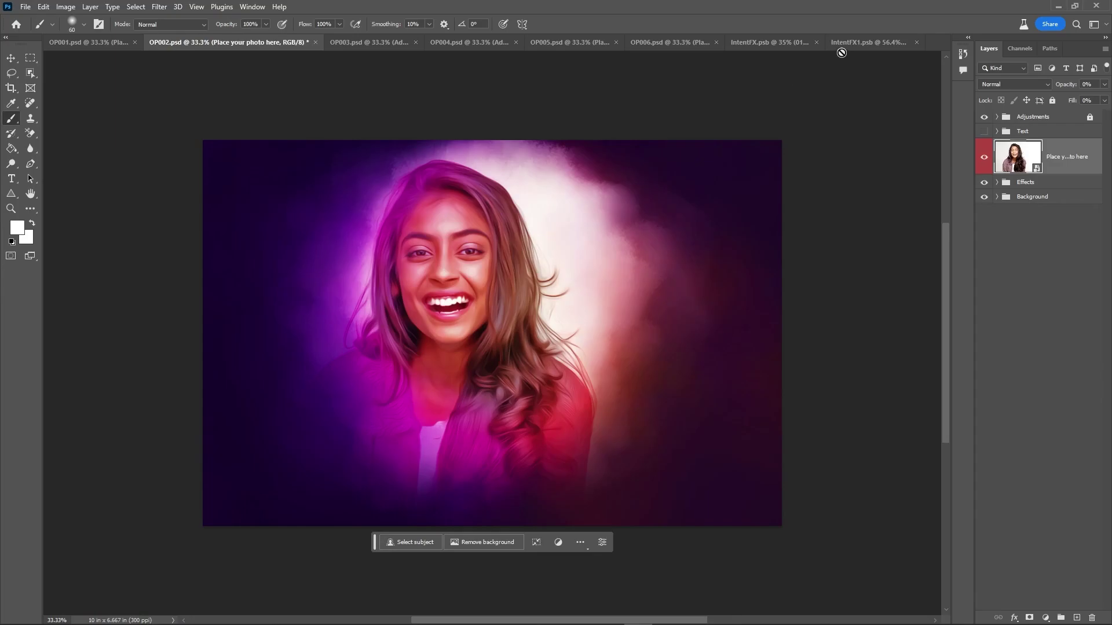
double_click(1015, 155)
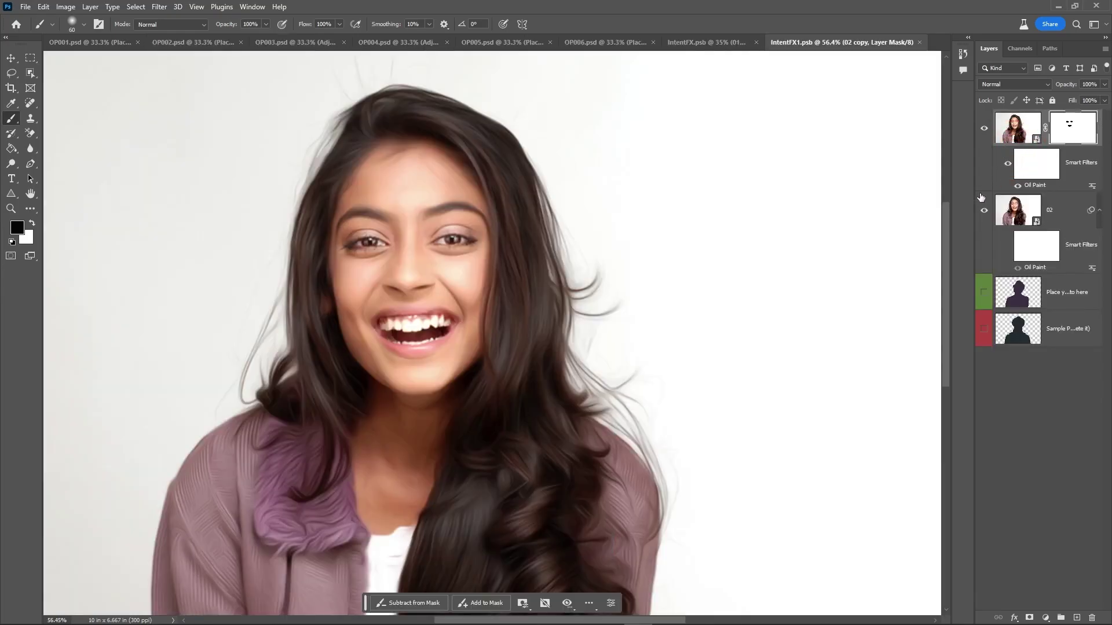
scroll(579, 373, down, 3)
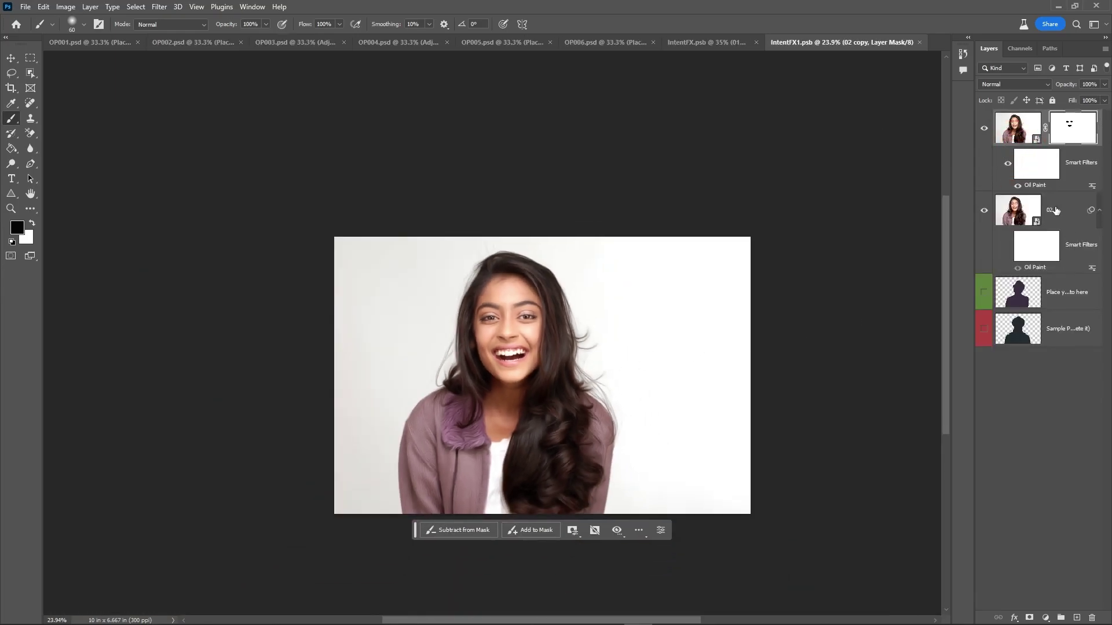
click(1055, 210)
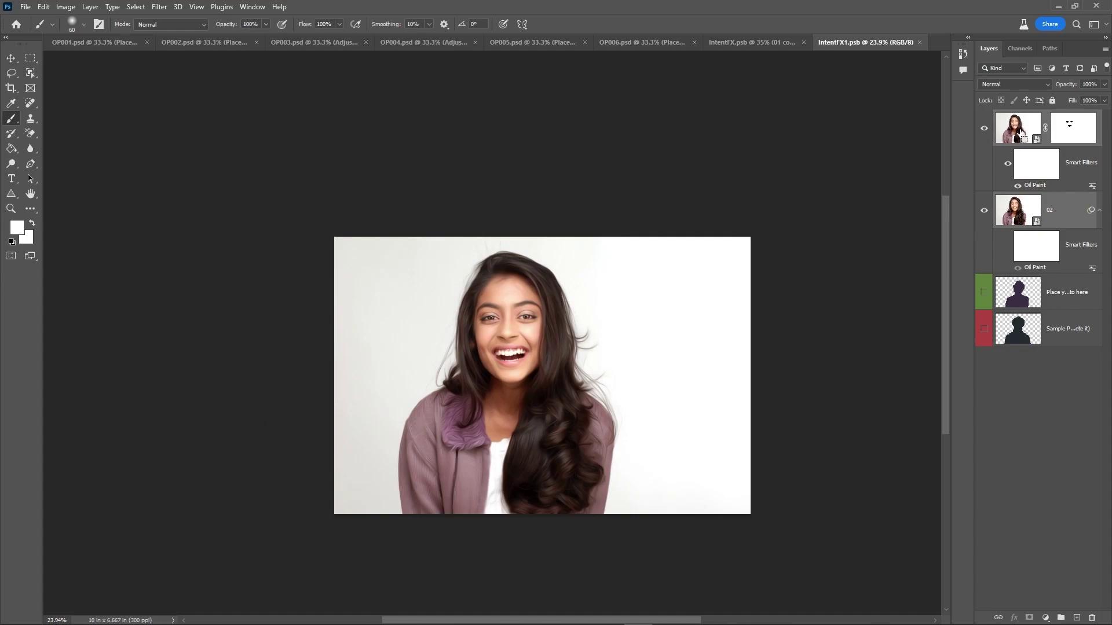
Scale the 02 photo to about 106%, nudge it right, commit and save.
key(ctrl+t)
click(608, 317)
drag(752, 236, 772, 215)
drag(644, 404, 673, 410)
key(Return)
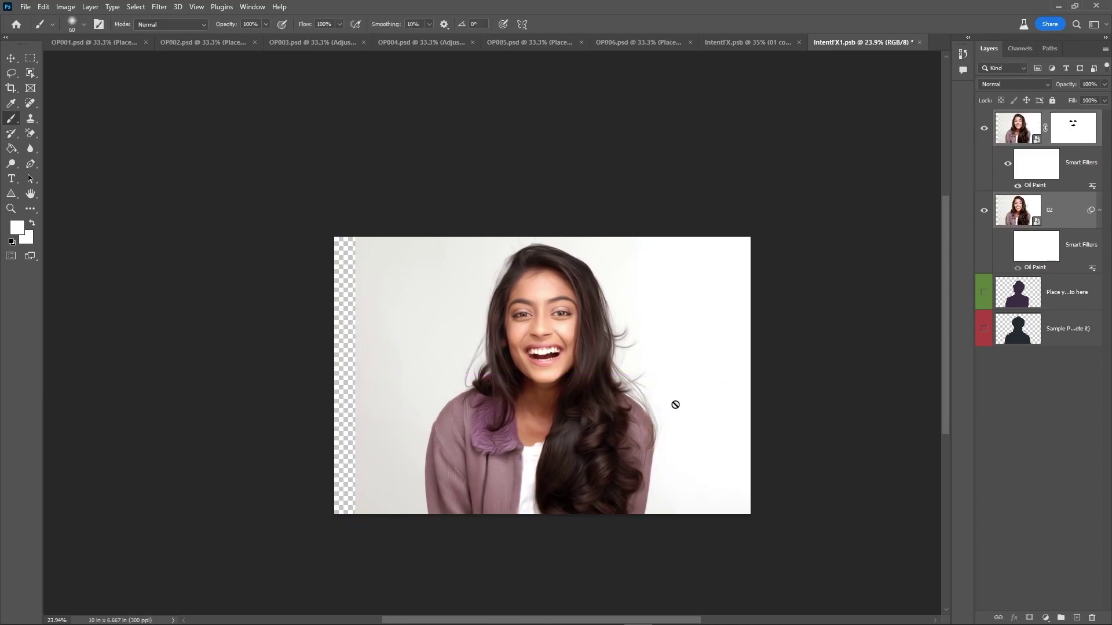
key(ctrl+s)
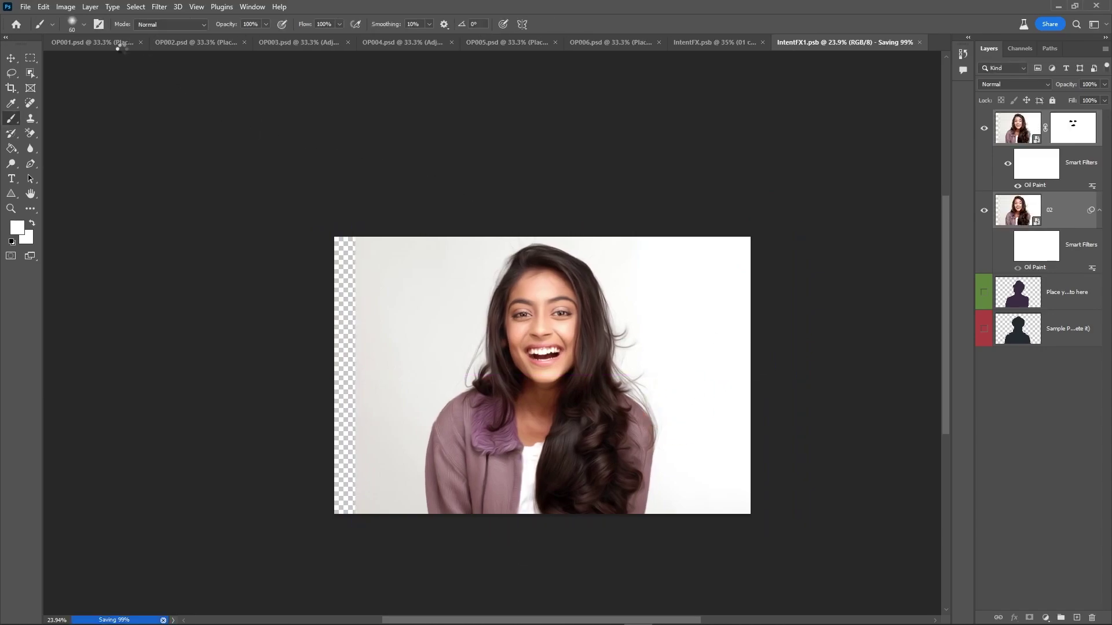
click(121, 46)
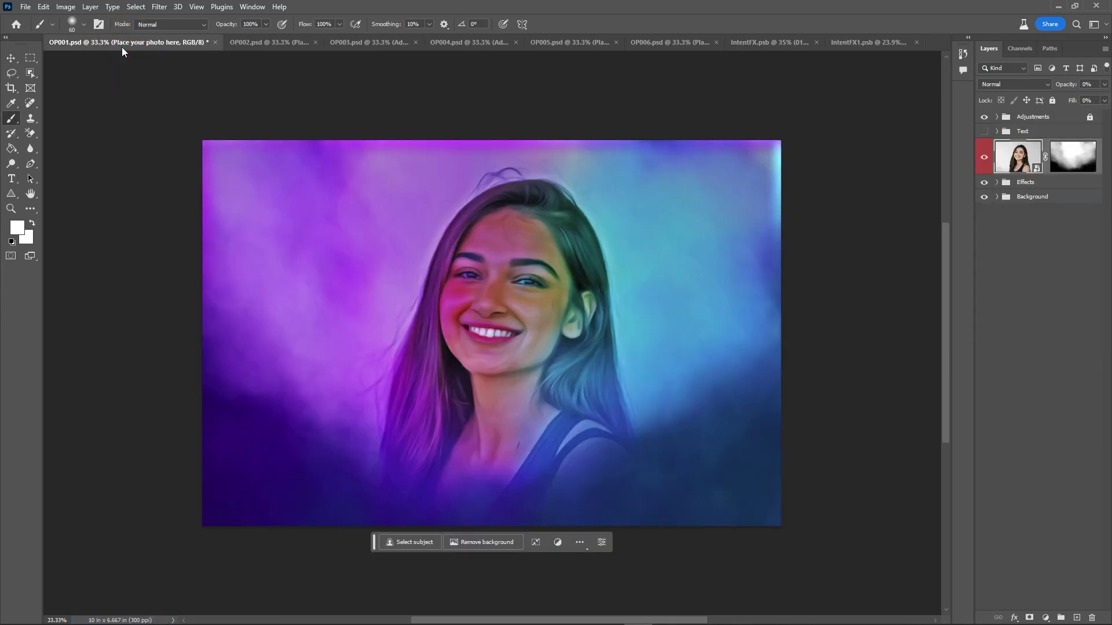
Return to OP002.psd to view portrait 02 as a glowing pink-purple oil painting.
click(259, 44)
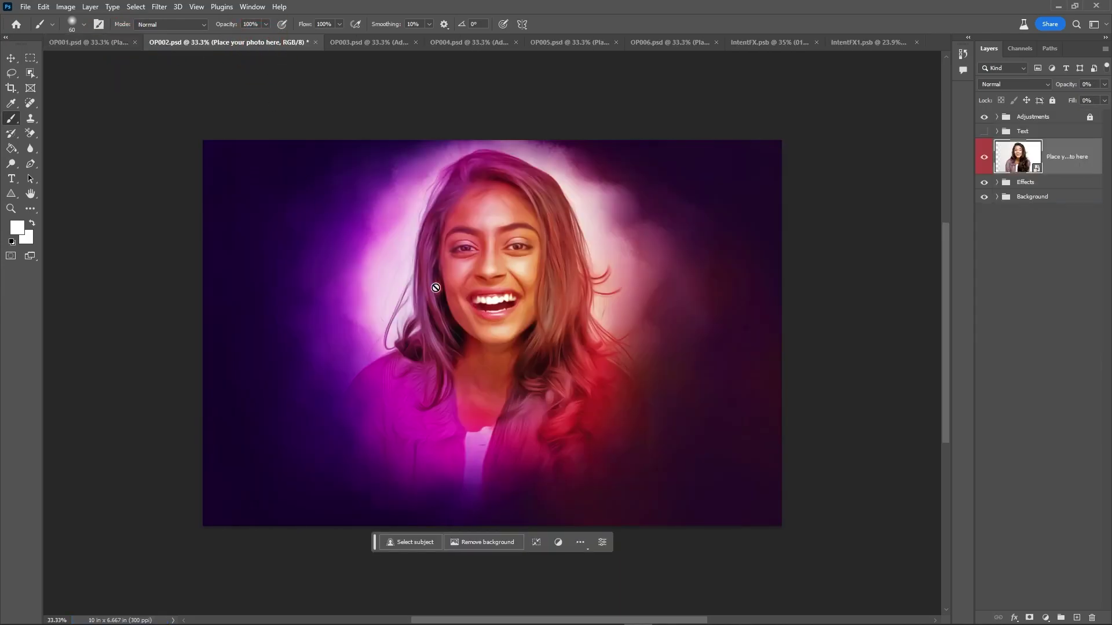